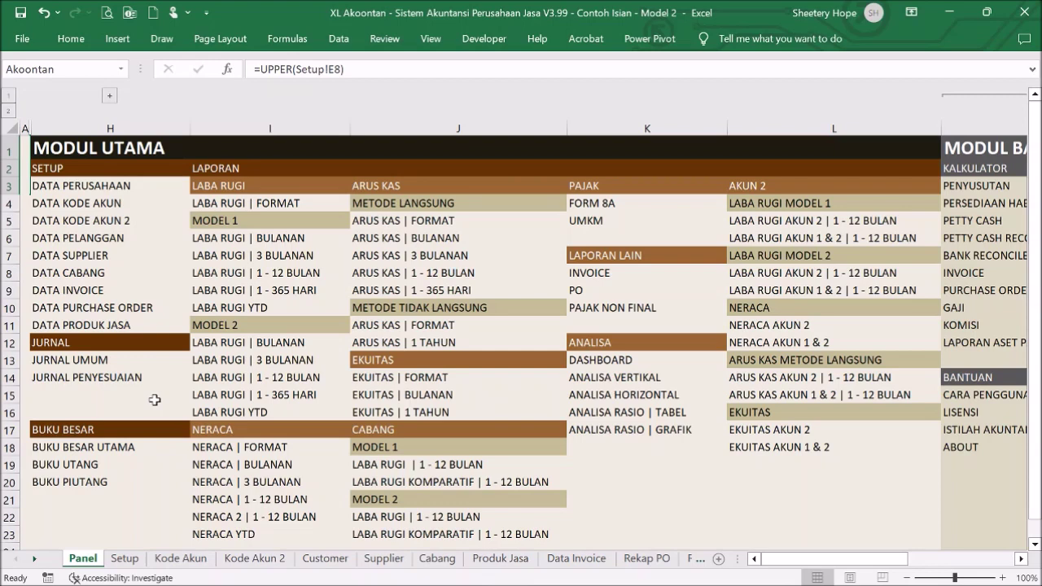
- View the account code list through DATA KODE AKUN and return to the main panel
left_click(123, 208)
left_click(118, 208)
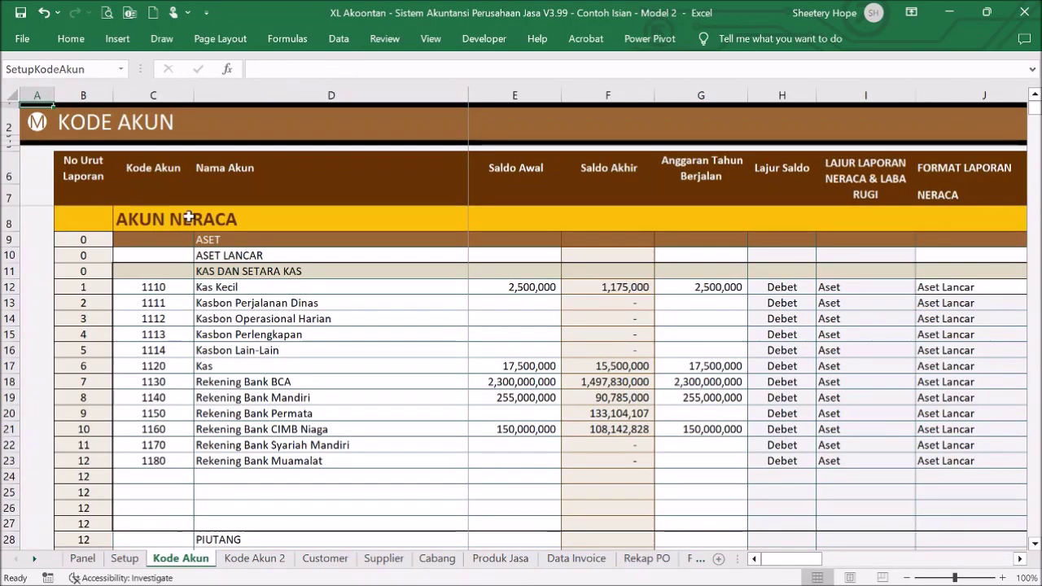
left_click(39, 126)
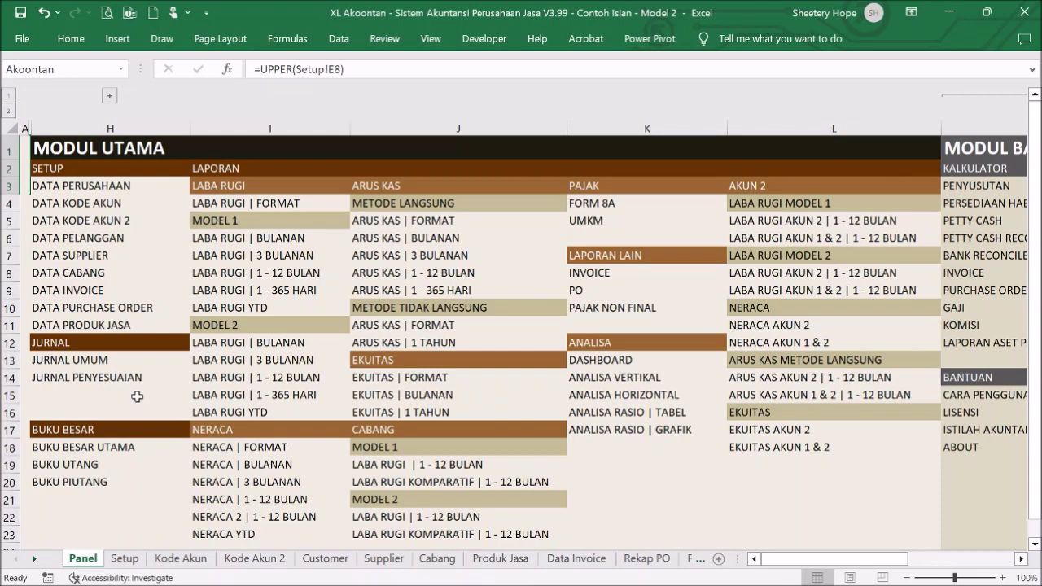
- Open the general journal (JURNAL UMUM) from the main panel
left_click(120, 511)
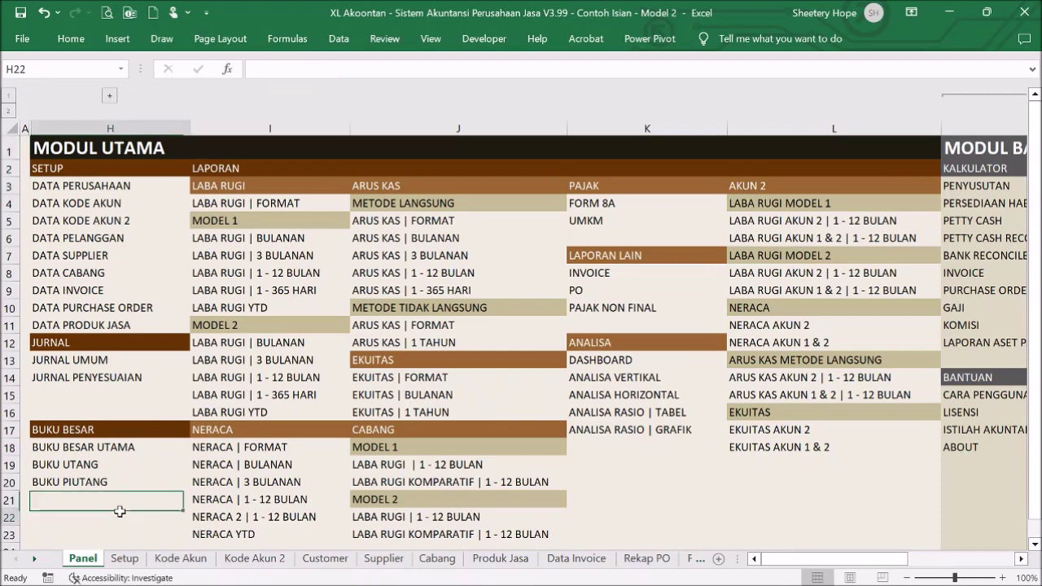
left_click(90, 361)
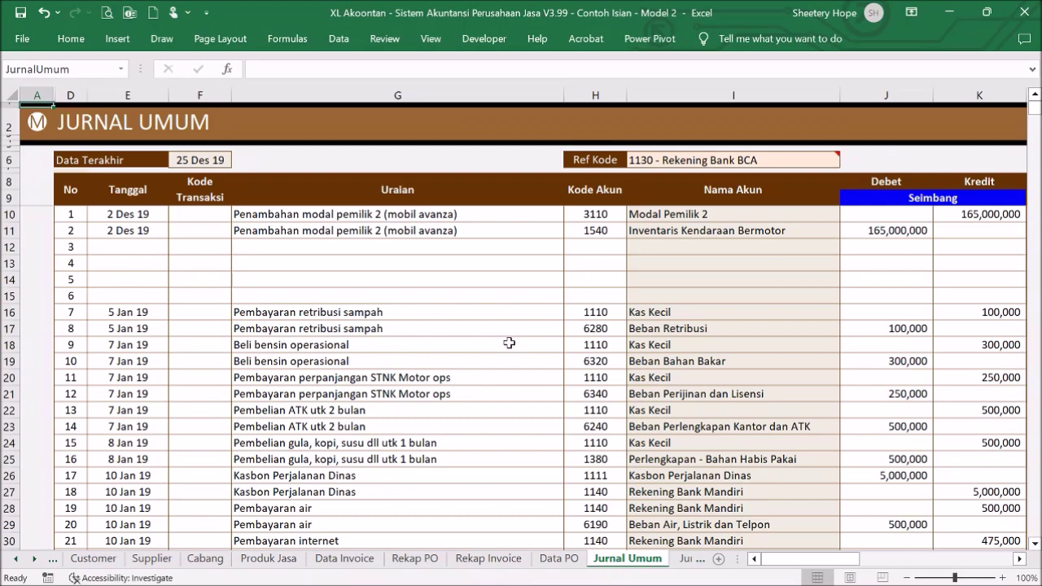
- Try entering the date of the first journal row in Indonesian as "2 desember 19" in cell E10
left_click(151, 214)
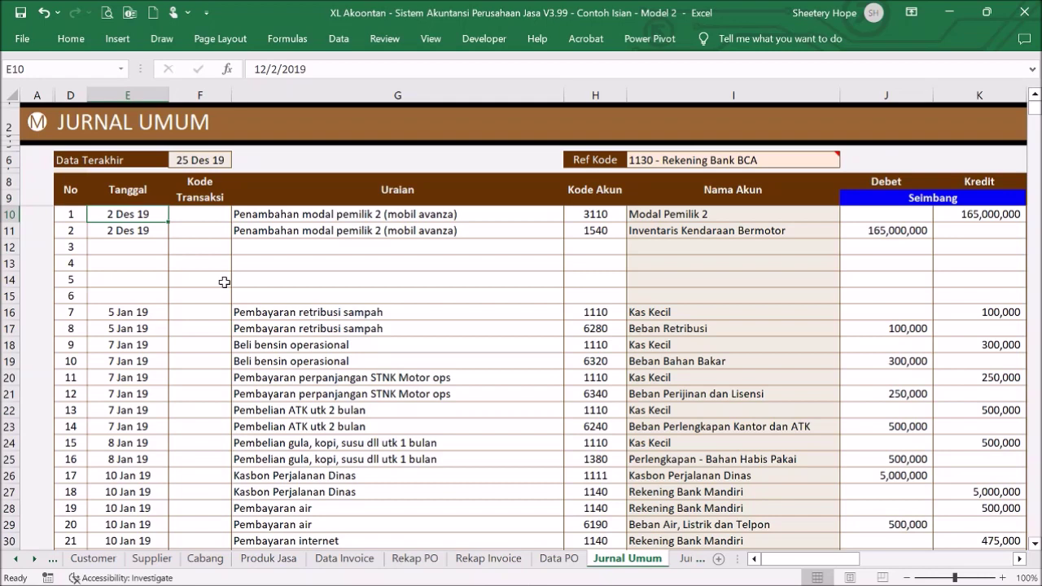
type("2 d")
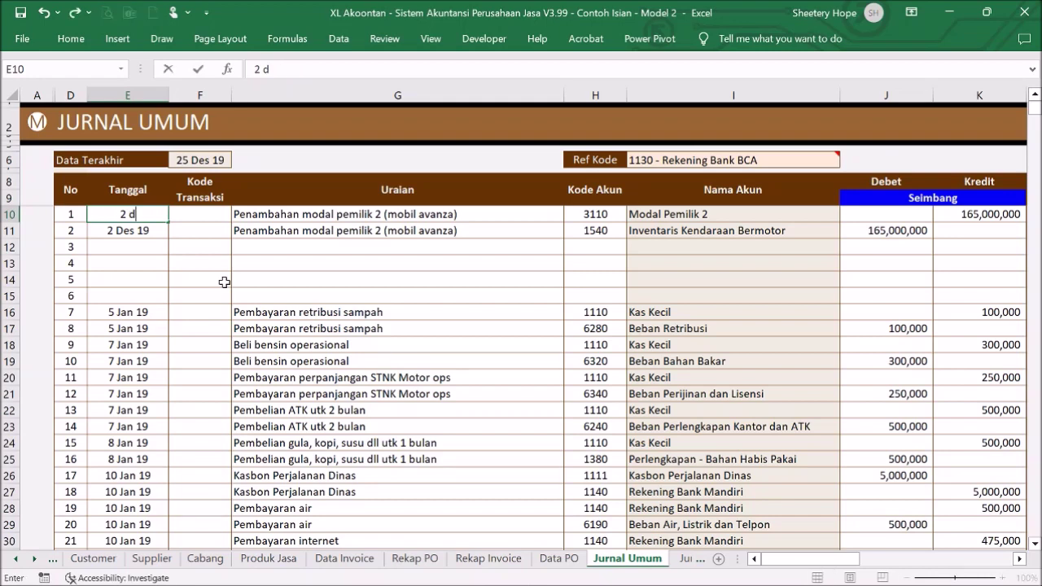
type("esember 19")
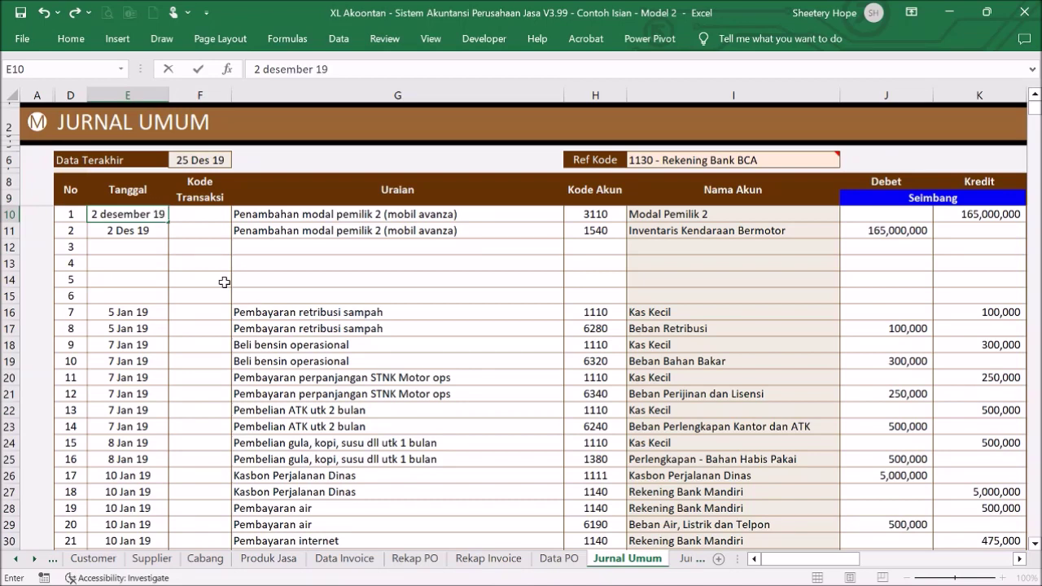
key("Return")
key("Return")
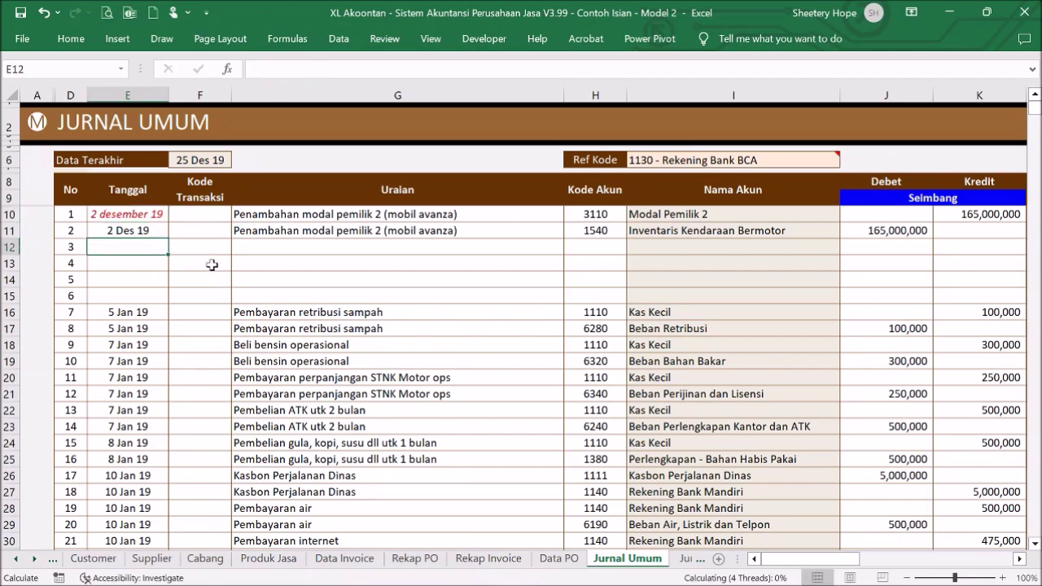
- Enter the date of the first journal row in cell E10 as "2 dec 19"
left_click(139, 216)
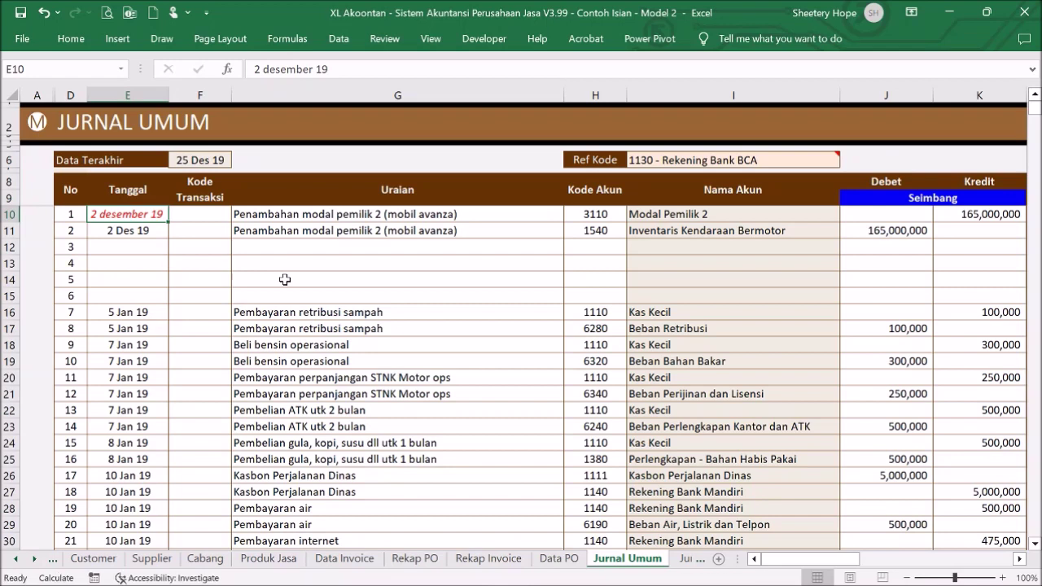
type("2 dec")
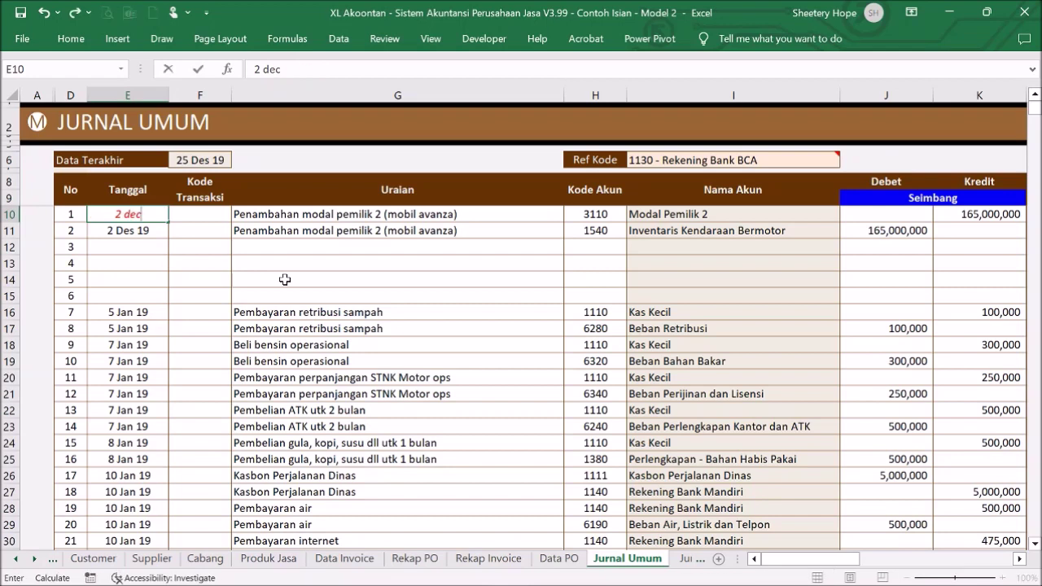
type(" 19")
key("Return")
key("Return")
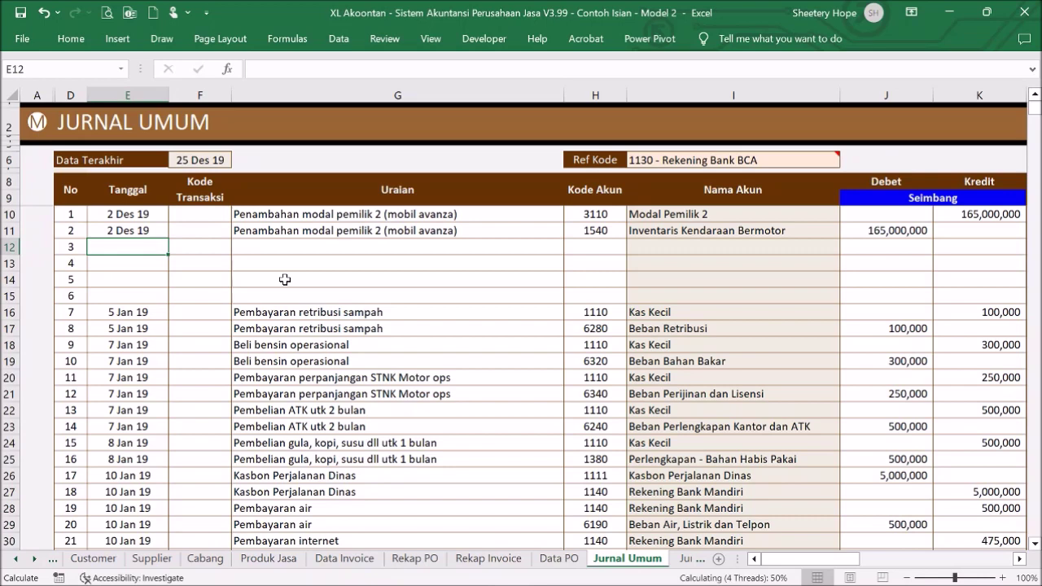
- Review the transaction code, description and account code fields of the first two journal rows, including the account code choices
key("Up")
key("Right")
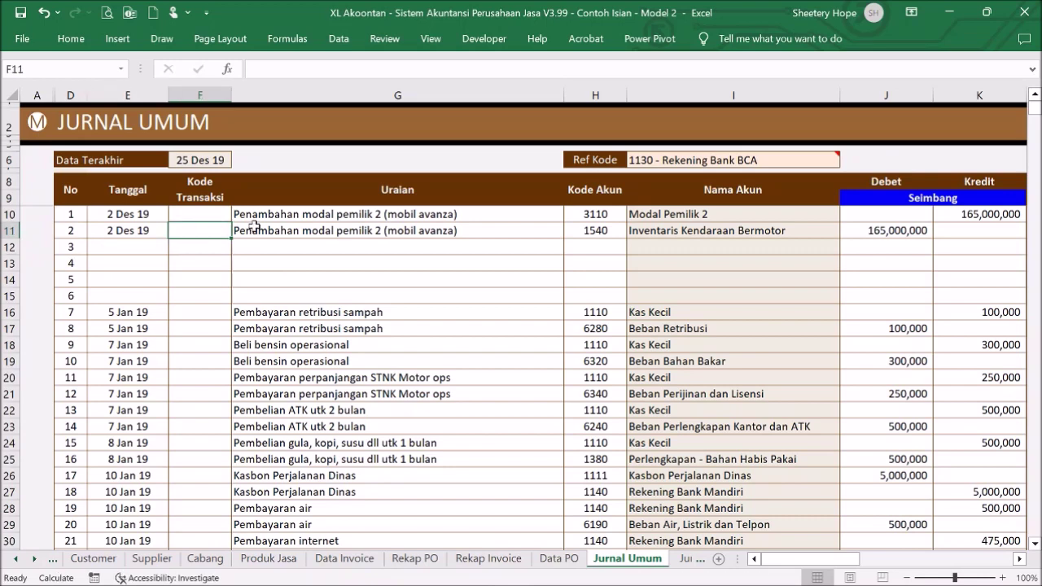
key("Right")
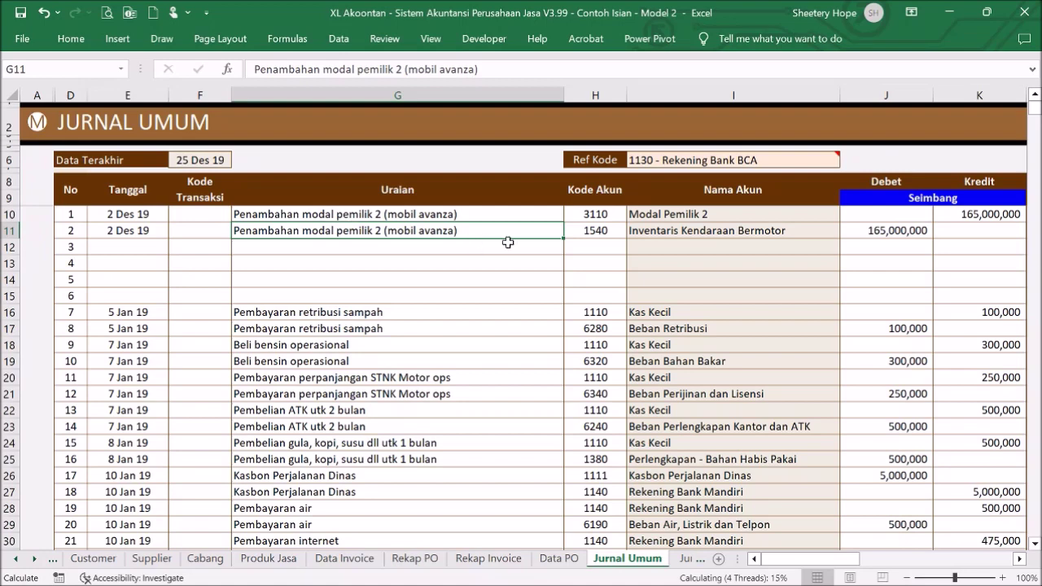
left_click(601, 211)
left_click(633, 214)
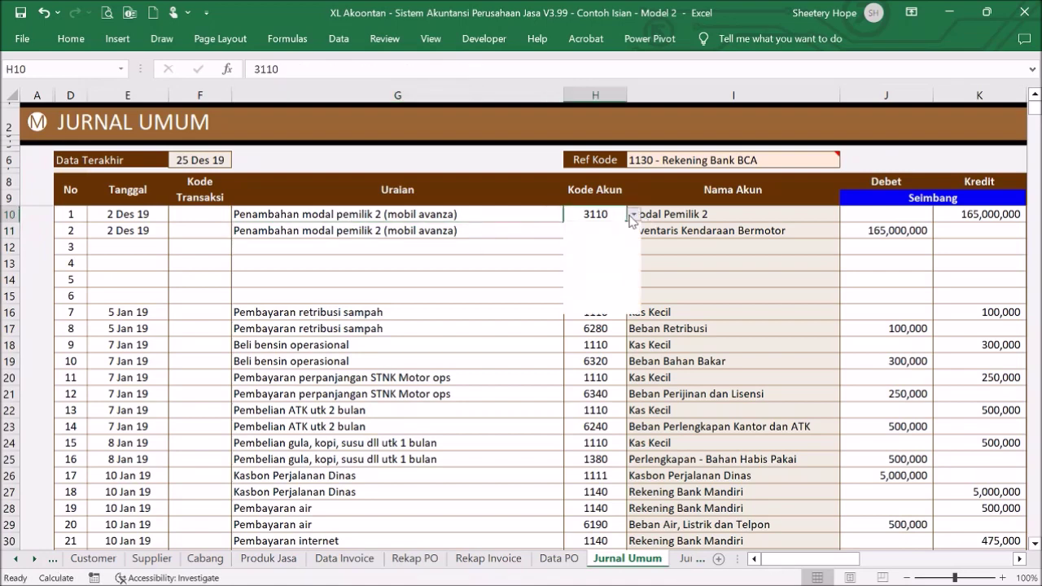
left_click(633, 216)
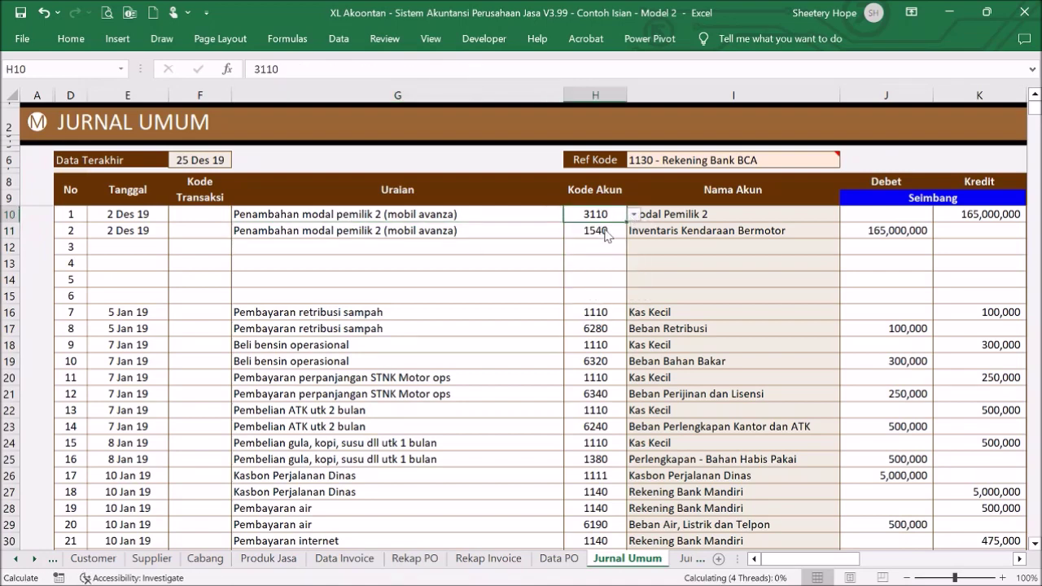
left_click(609, 233)
left_click(633, 232)
left_click(634, 231)
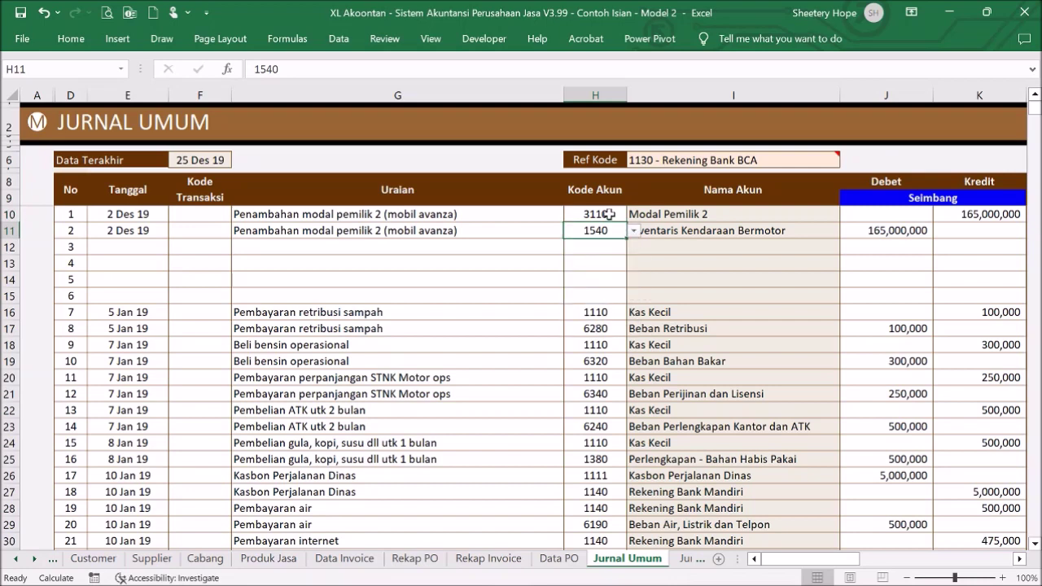
left_click(609, 214)
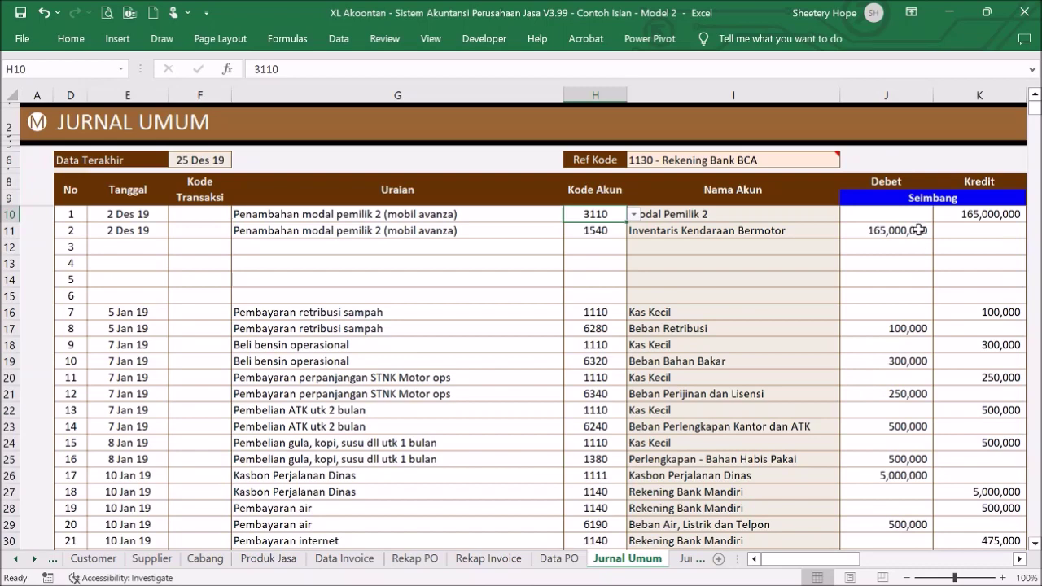
- Examine the credit and cash flow account code (Kode Akun Arus Kas) columns for the owner capital entry in rows 10 and 11
left_click(1020, 558)
left_click(1020, 559)
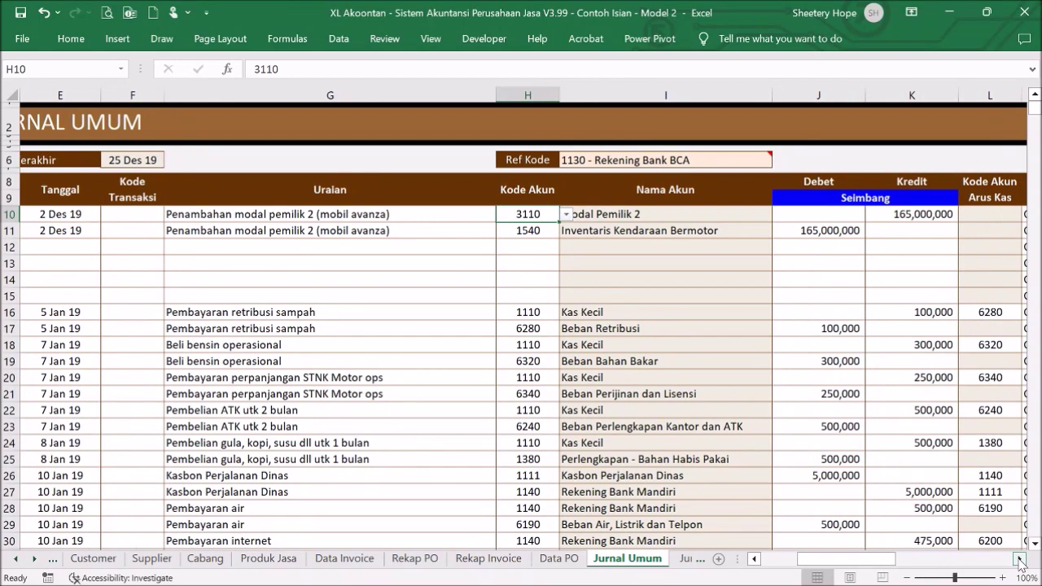
left_click(1019, 559)
left_click(1019, 558)
left_click(1019, 558)
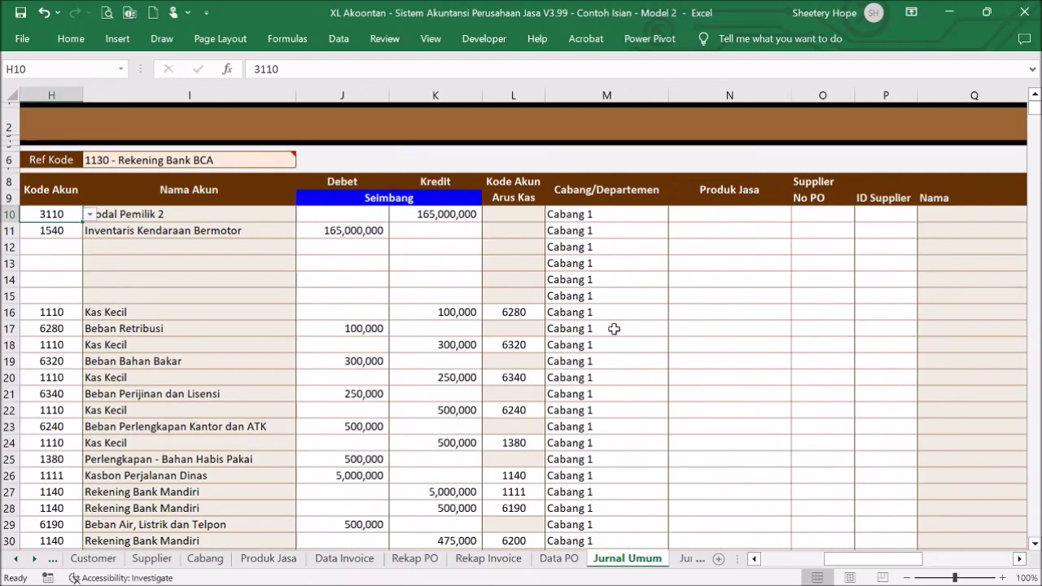
left_click(437, 244)
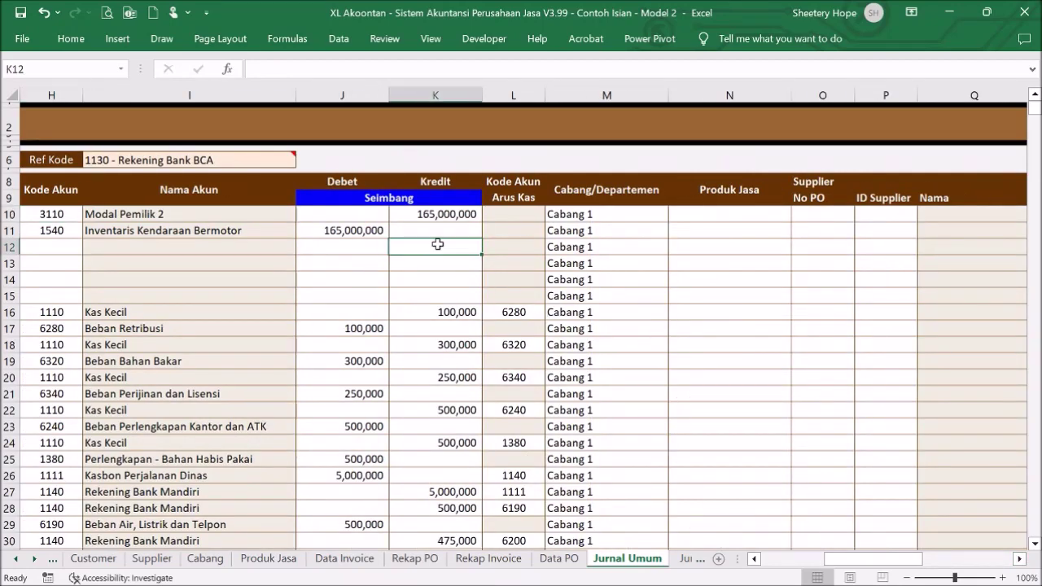
left_click(440, 232)
left_click(525, 213)
left_click(552, 214)
left_click(552, 214)
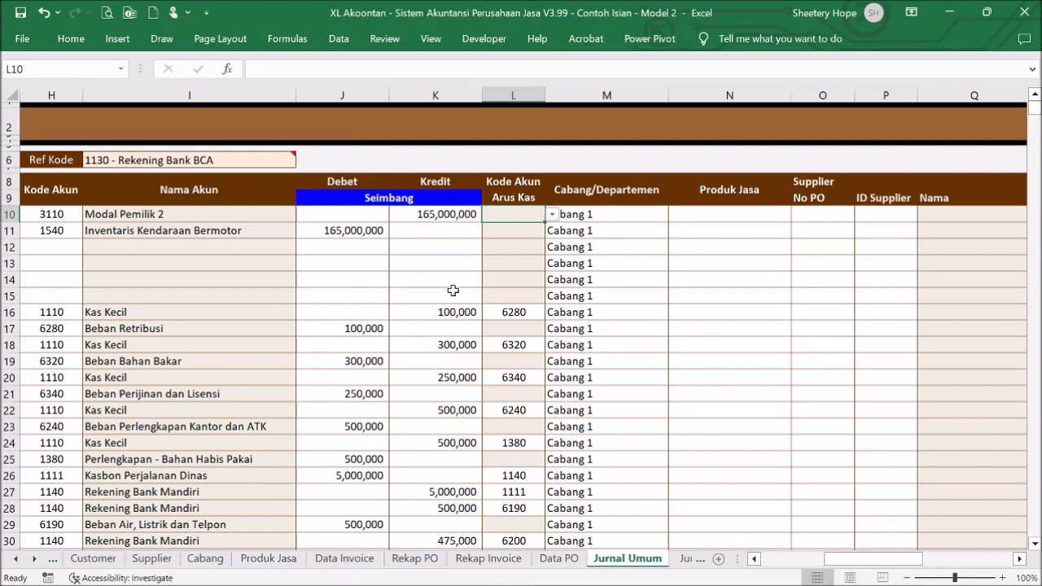
- Inspect the account code, account name and cash flow account code of the petty cash entry in row 16
left_click(74, 313)
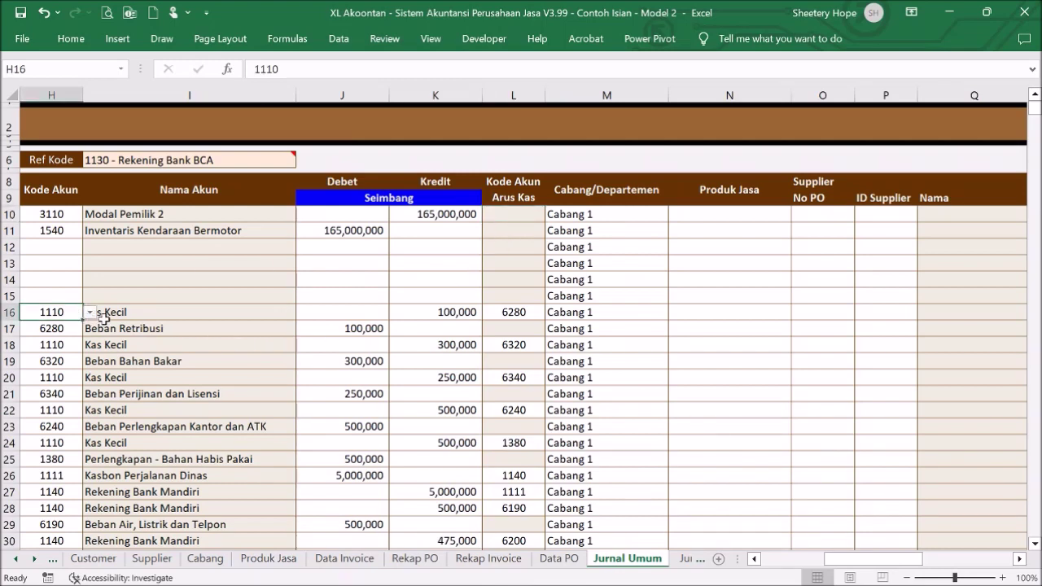
left_click(113, 310)
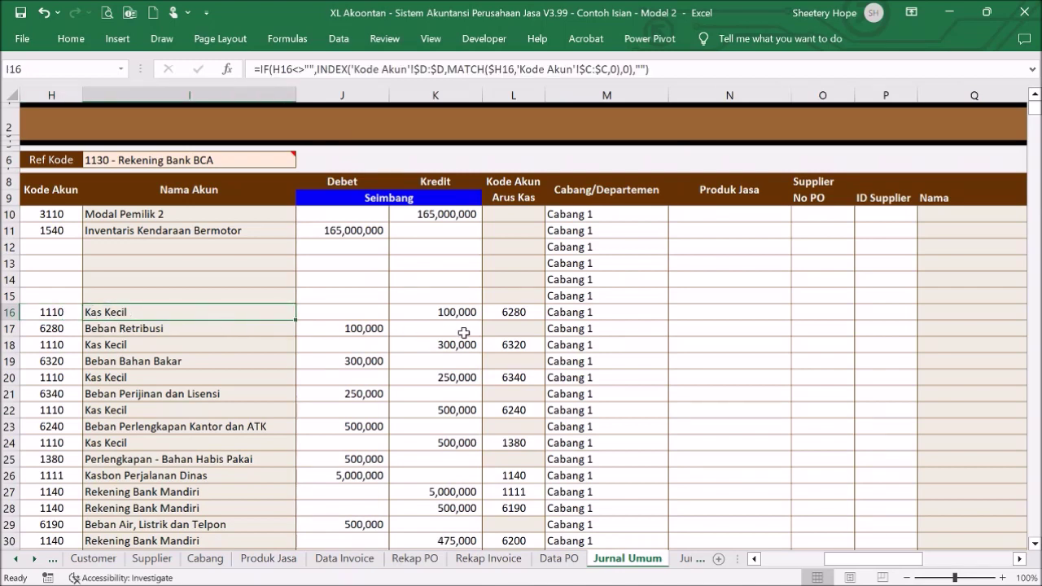
left_click(490, 314)
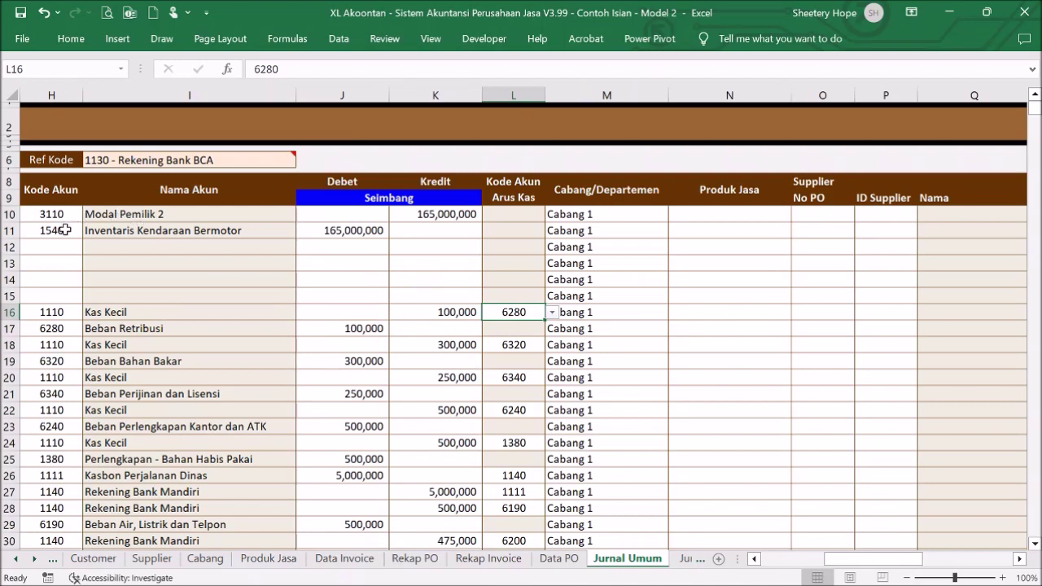
- Set the account code of the row 16 entry to 1114 and check its account name formula
left_click(51, 309)
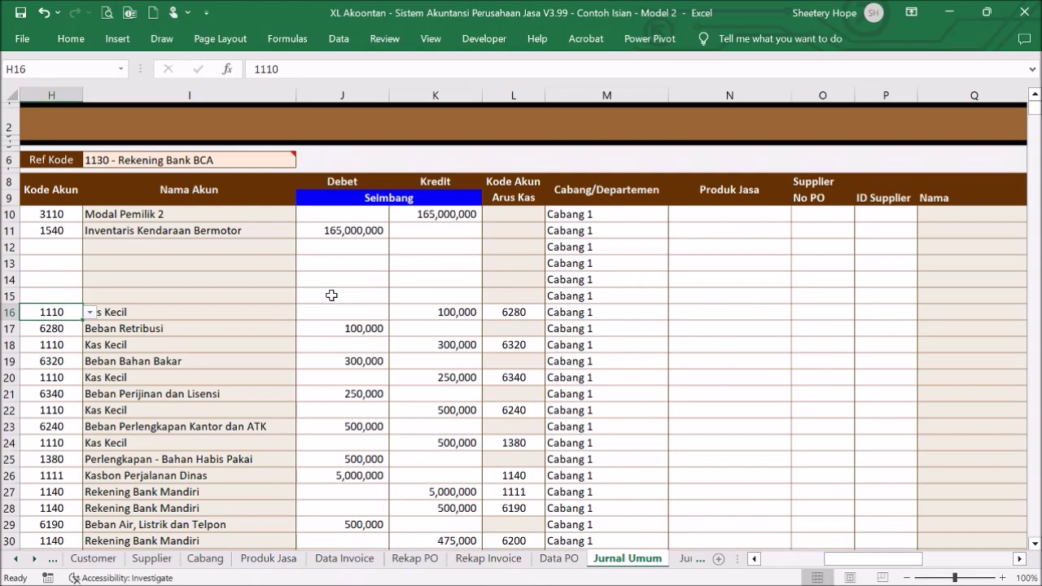
left_click(89, 313)
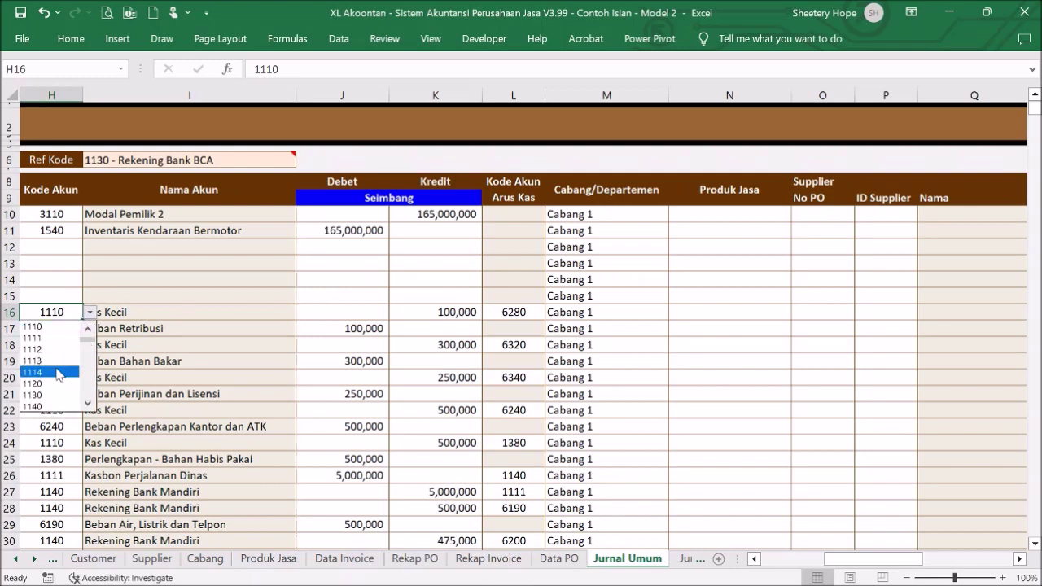
left_click(59, 373)
left_click(94, 313)
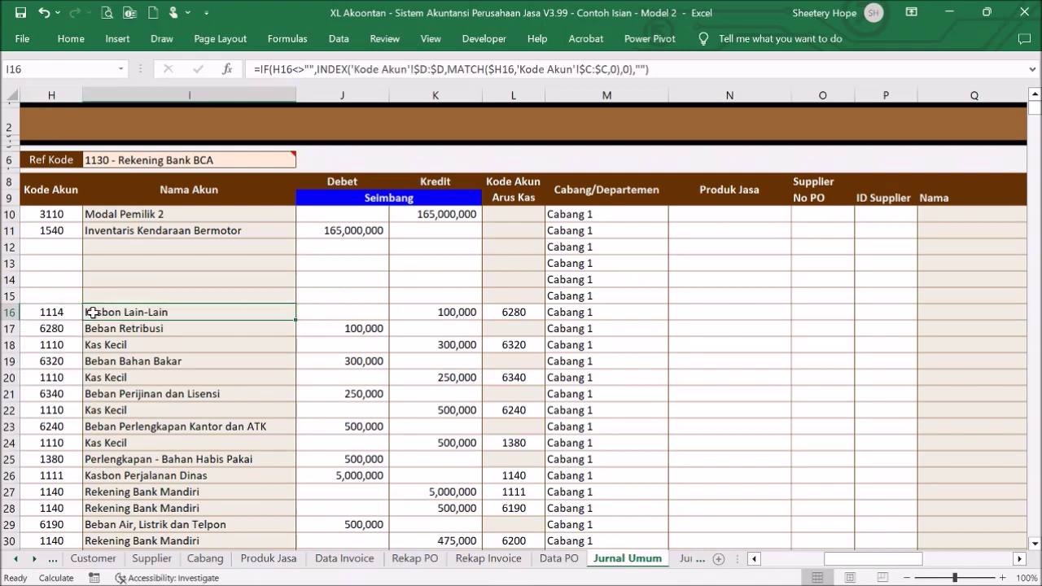
- Change the account code in cell H16 to 1274
left_click(71, 314)
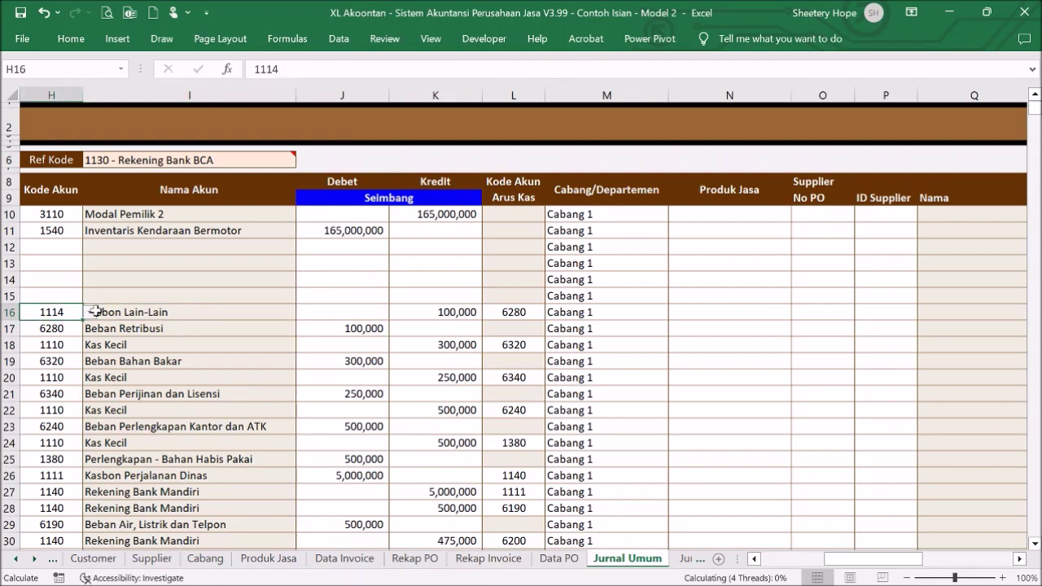
left_click(90, 312)
scroll(65, 375, "down", 5)
scroll(91, 393, "down", 3)
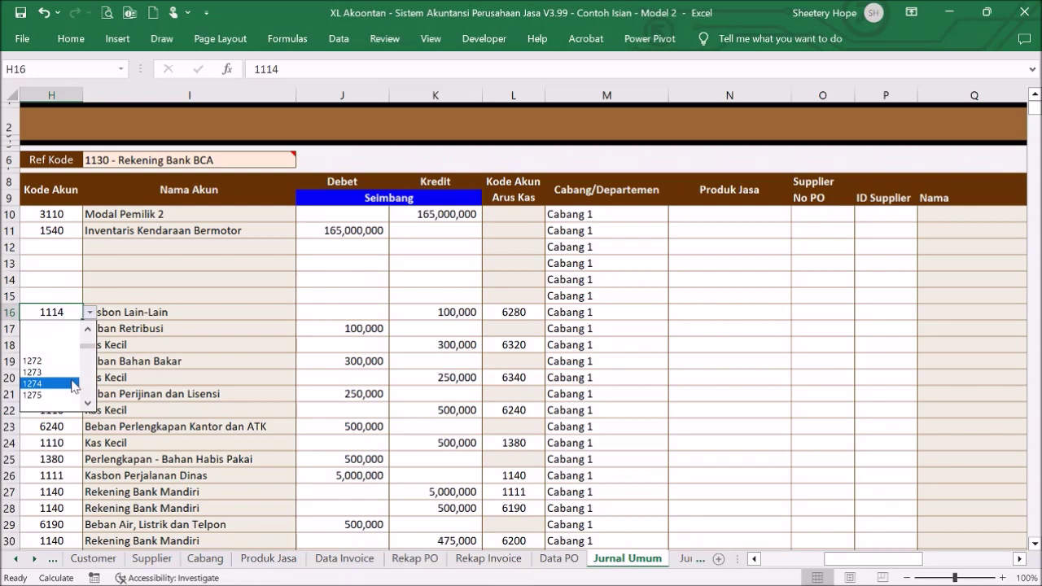
left_click(73, 386)
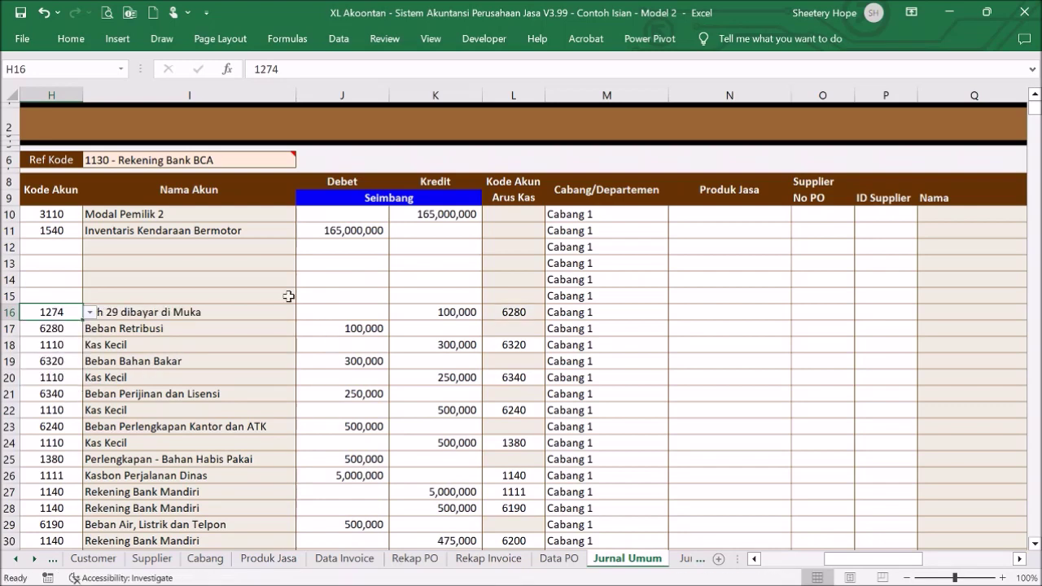
- Compare the cash flow account code in row 16 with the account codes of the paired waste levy entries in rows 16 and 17
left_click(519, 312)
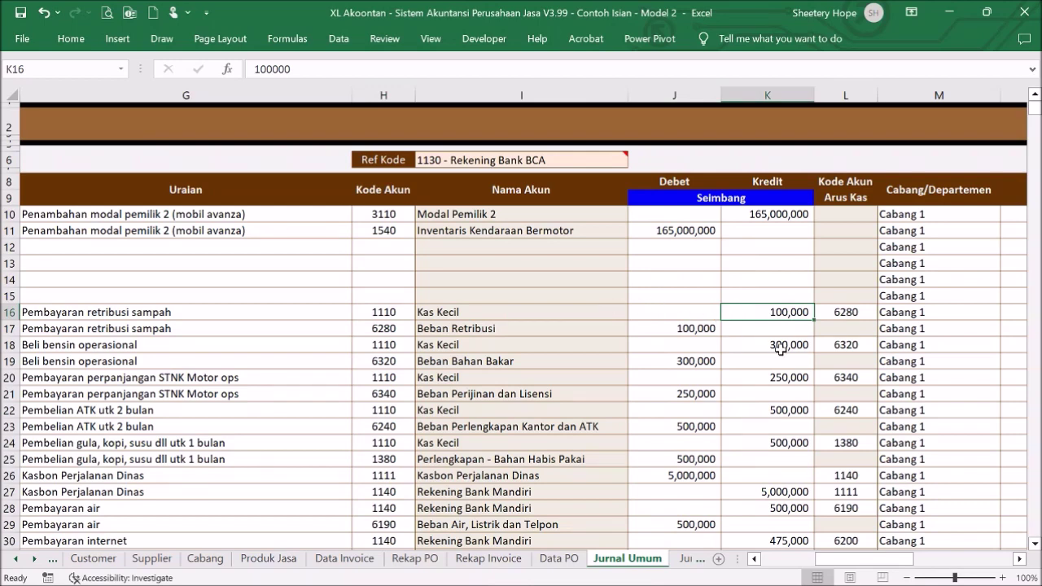
left_click(845, 312)
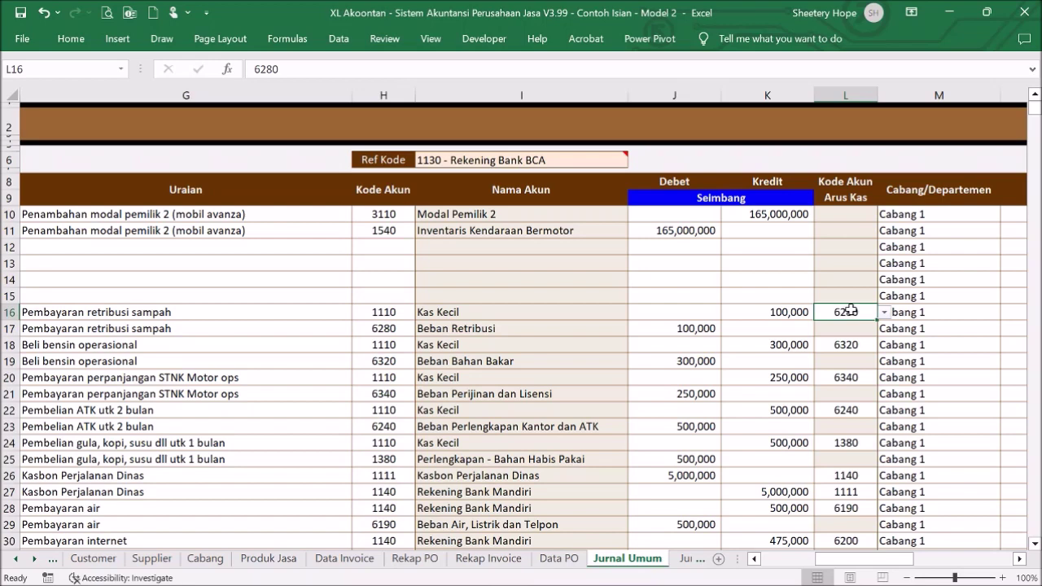
left_click(406, 311)
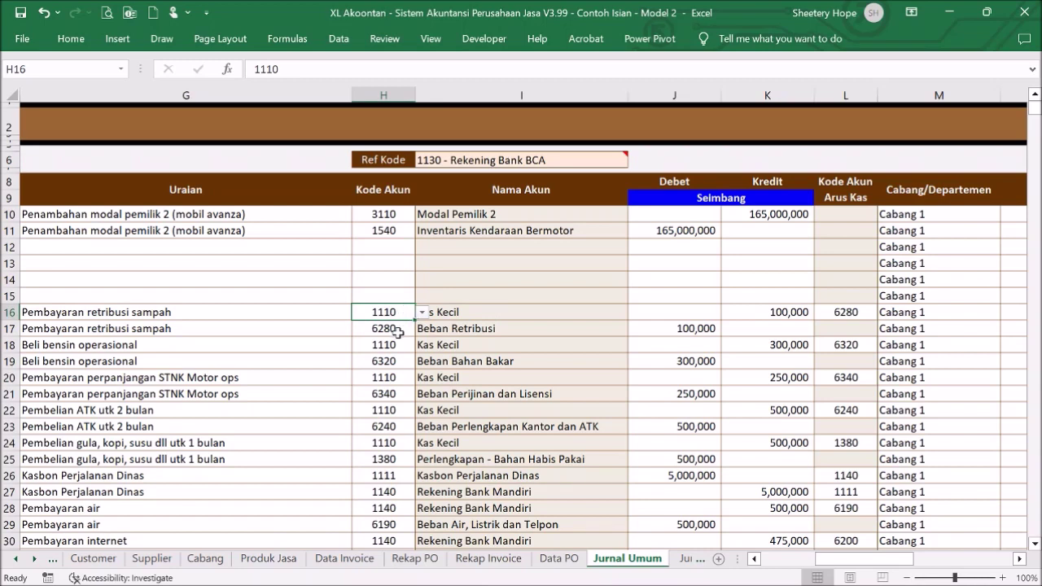
left_click(396, 329)
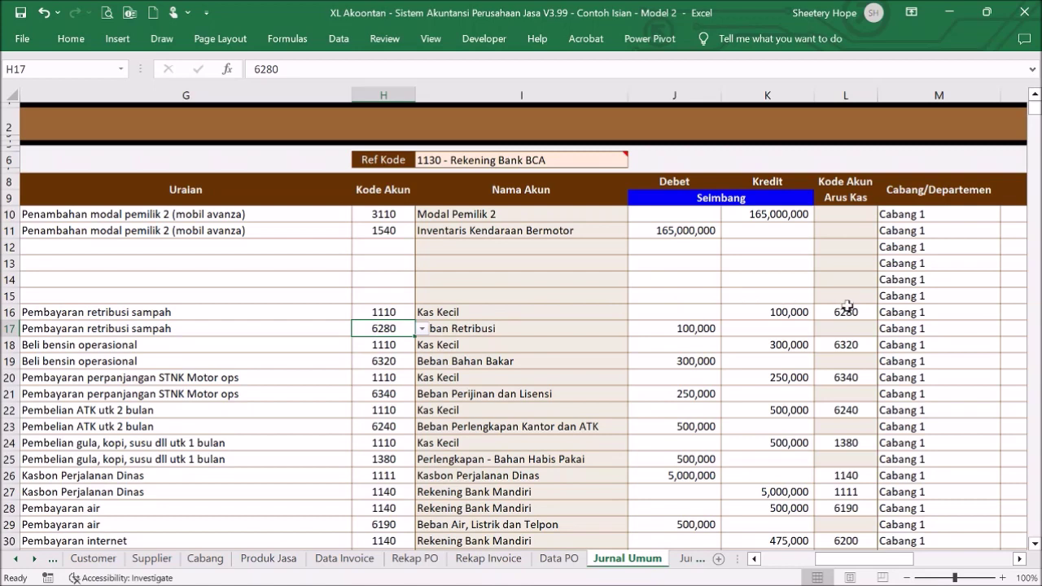
left_click(397, 312)
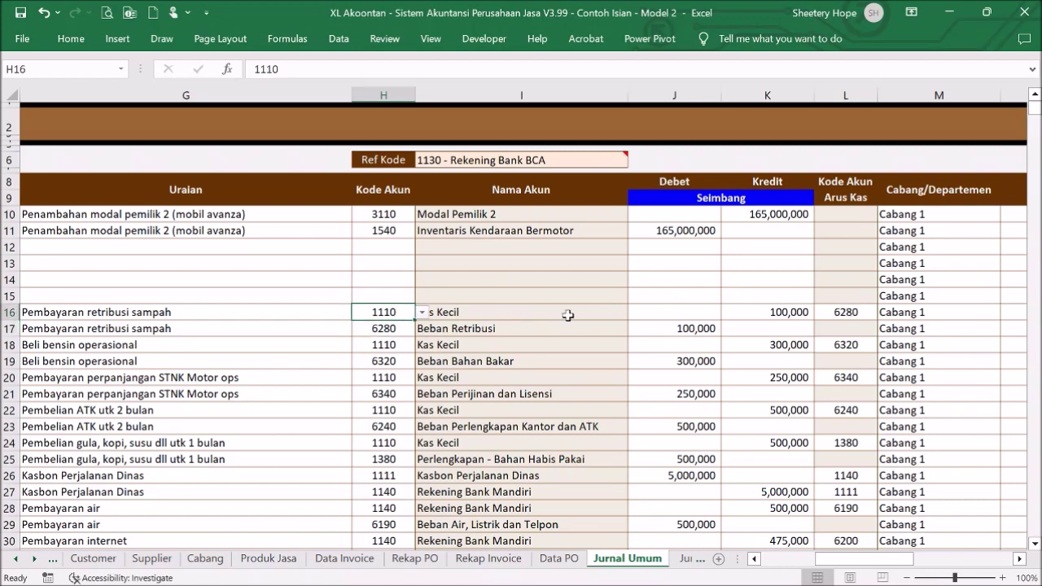
- Compare the row 16 cash flow account code with the row 17 account code, and check account names through row 21
left_click(852, 311)
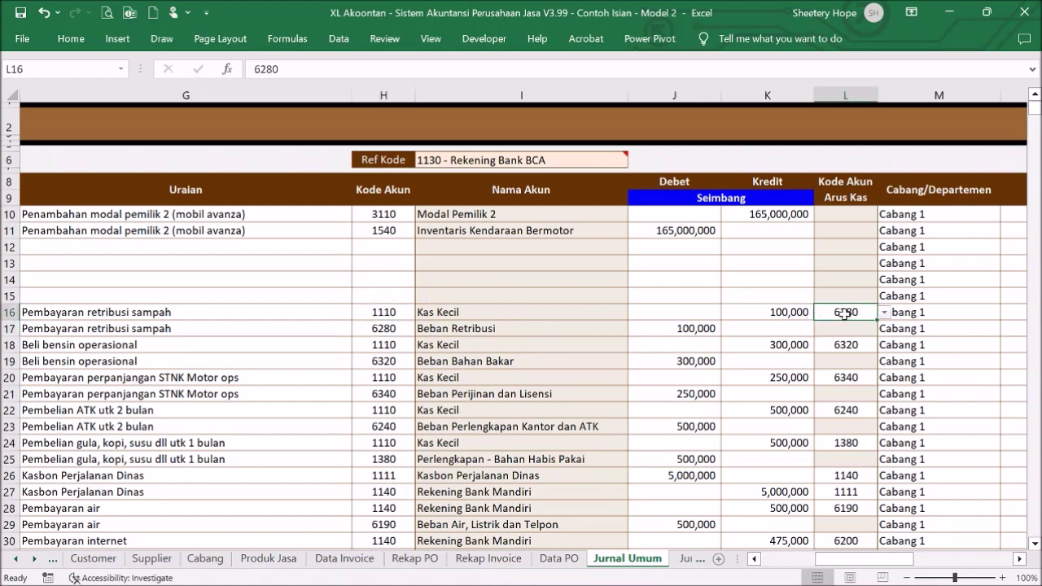
left_click(375, 330)
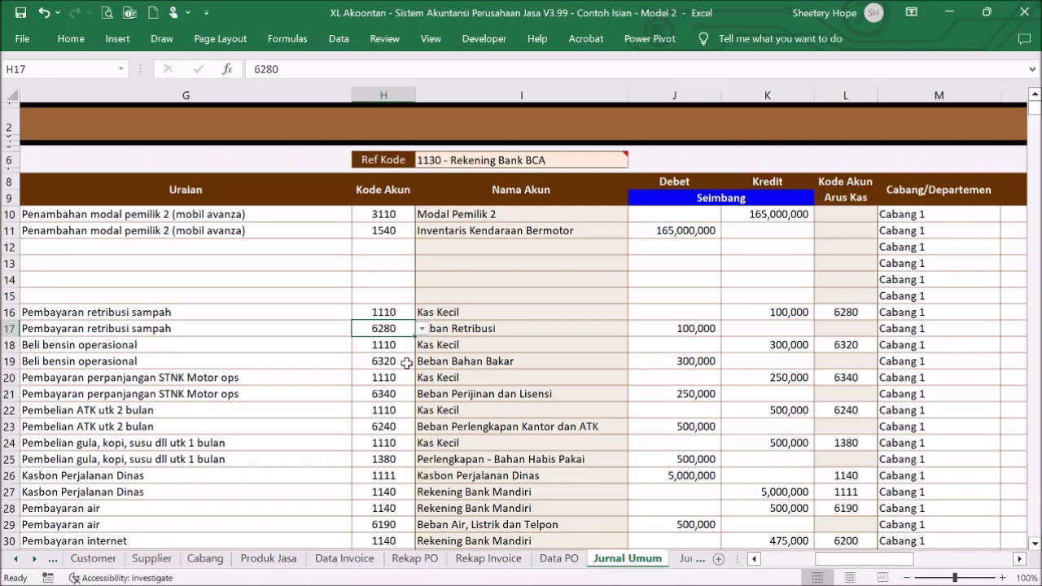
left_click(453, 328)
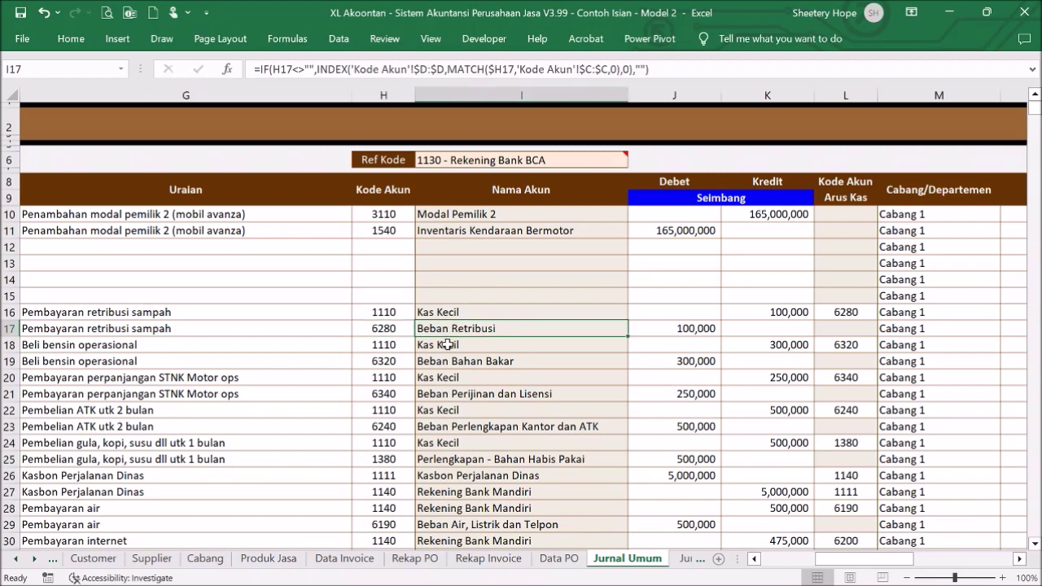
left_click(448, 345)
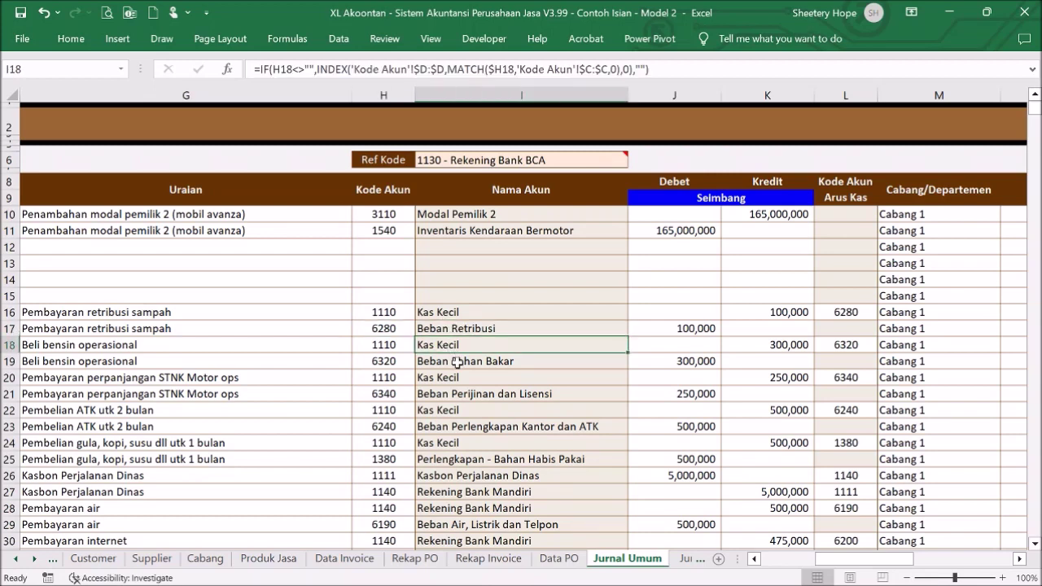
left_click(469, 393)
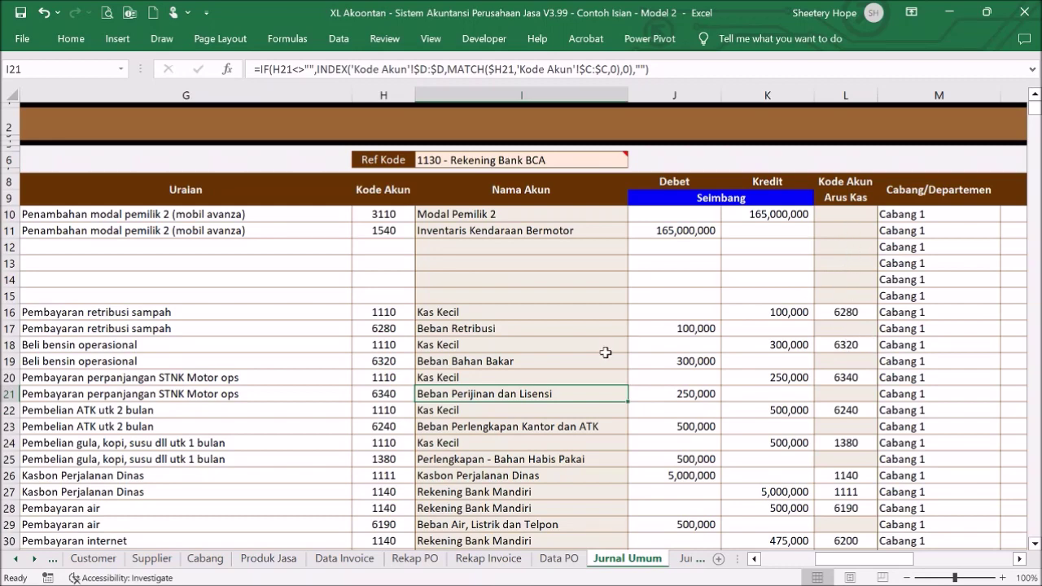
- Compare the account codes and cash flow account codes of the paired Kasbon Perjalanan Dinas entries in rows 26 and 27
scroll(606, 352, "down", 1)
scroll(606, 352, "down", 1)
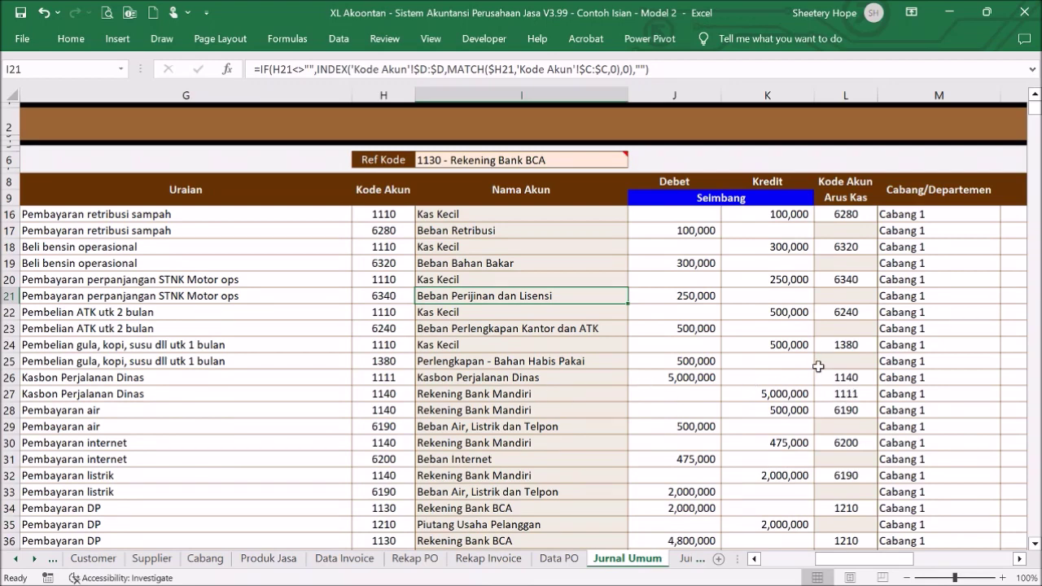
left_click(554, 377)
left_click(561, 393)
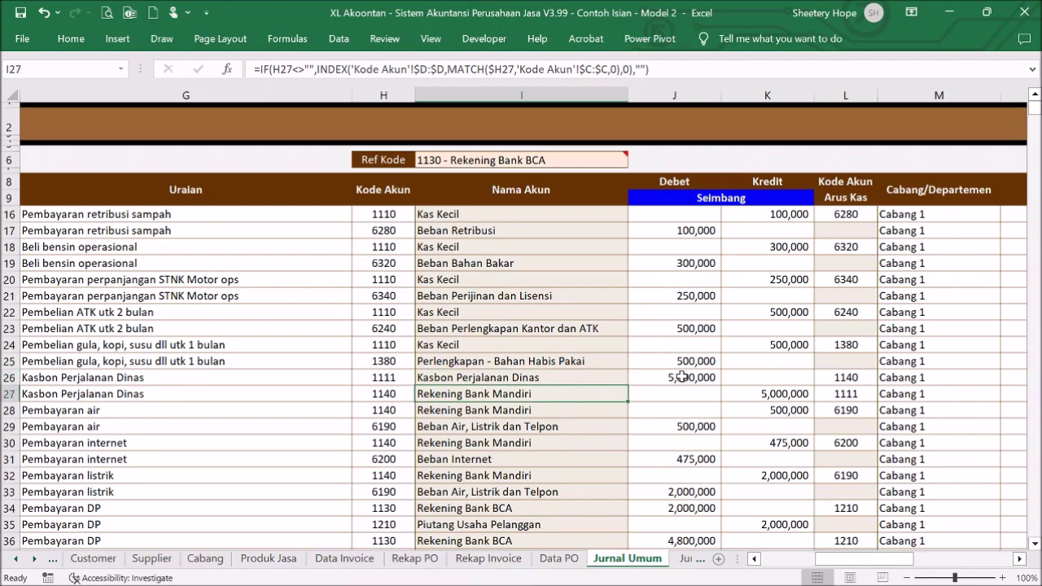
left_click(396, 394)
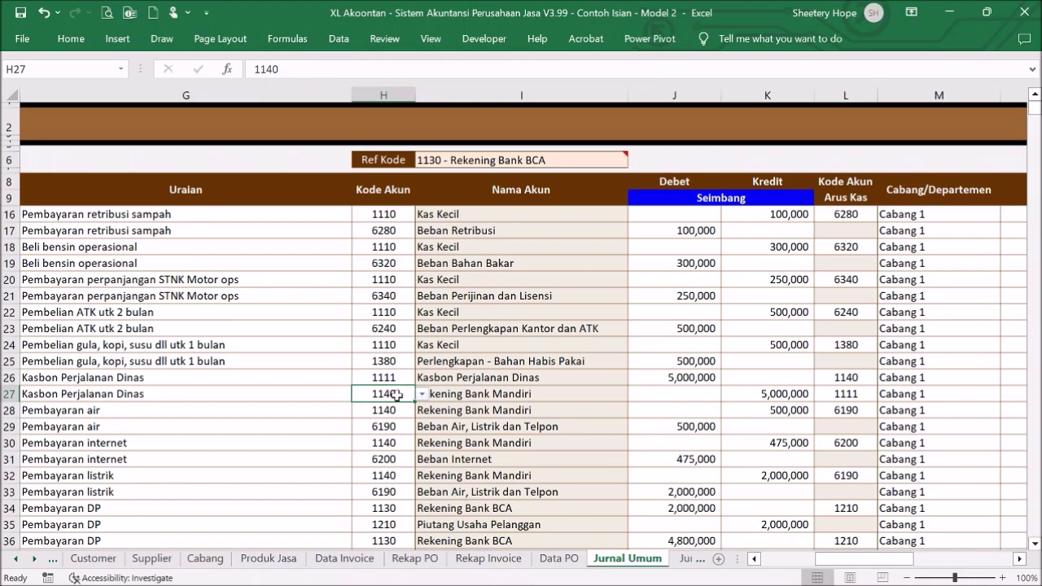
left_click(845, 396)
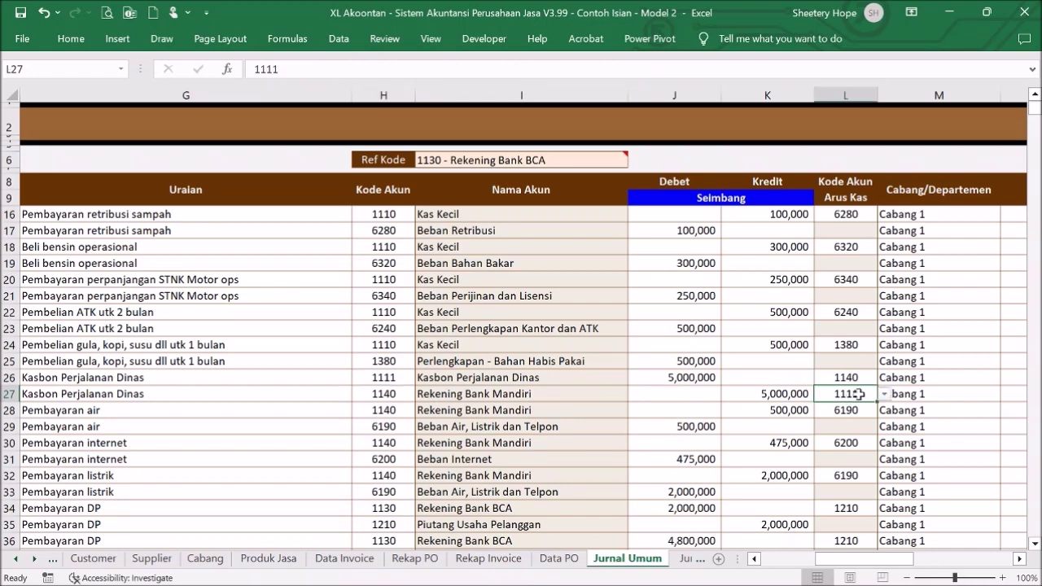
left_click(407, 372)
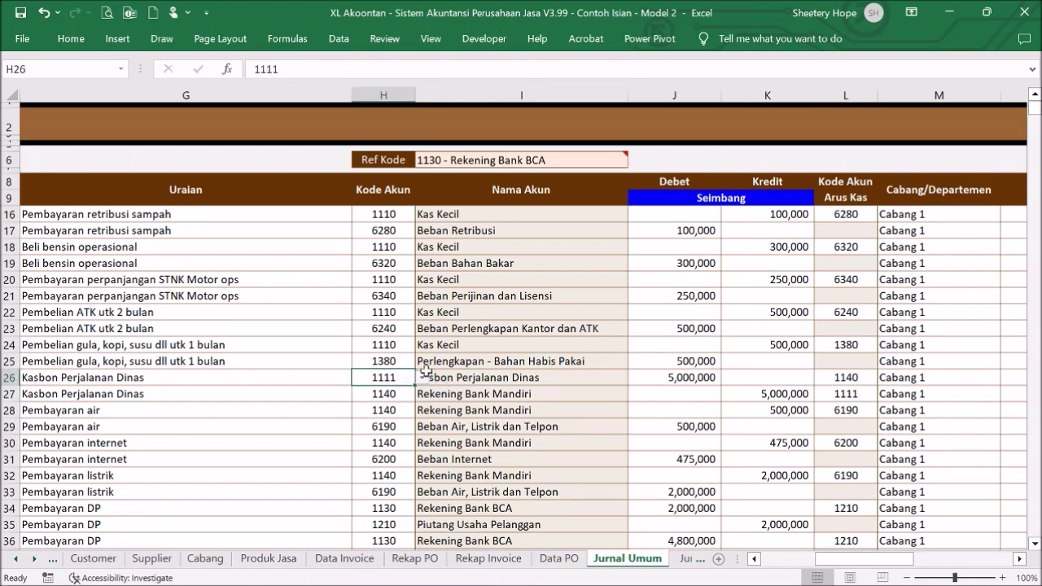
left_click(854, 376)
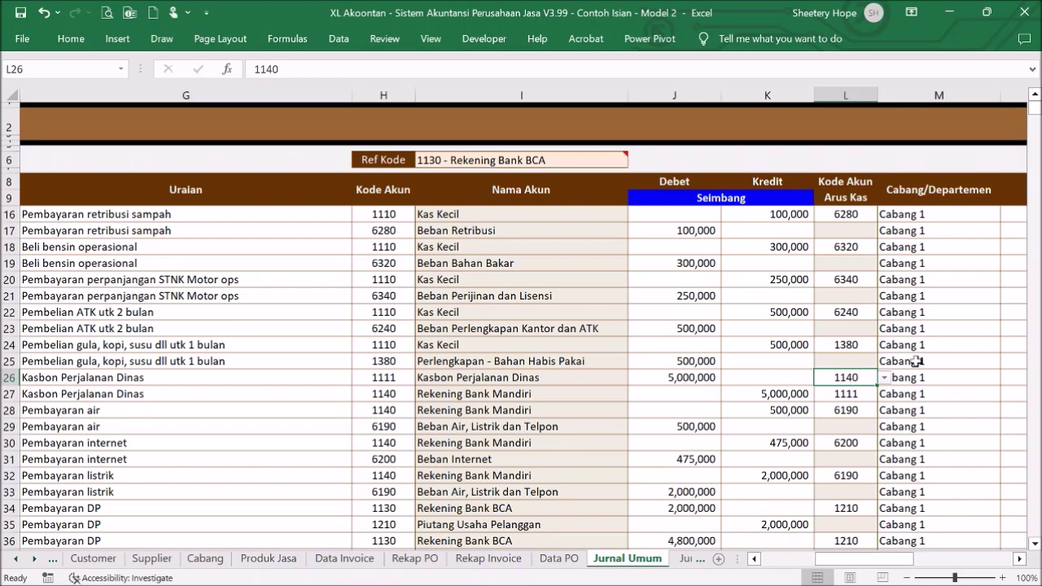
- Check the branch/department choices for the empty journal entry in row 14, keeping its current branch
scroll(920, 358, "up", 2)
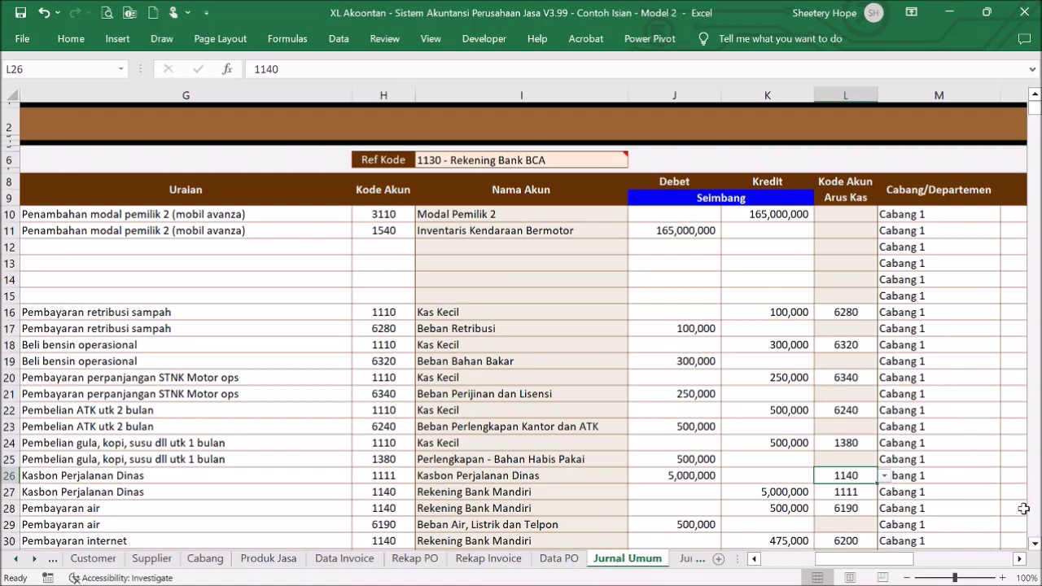
left_click(1019, 560)
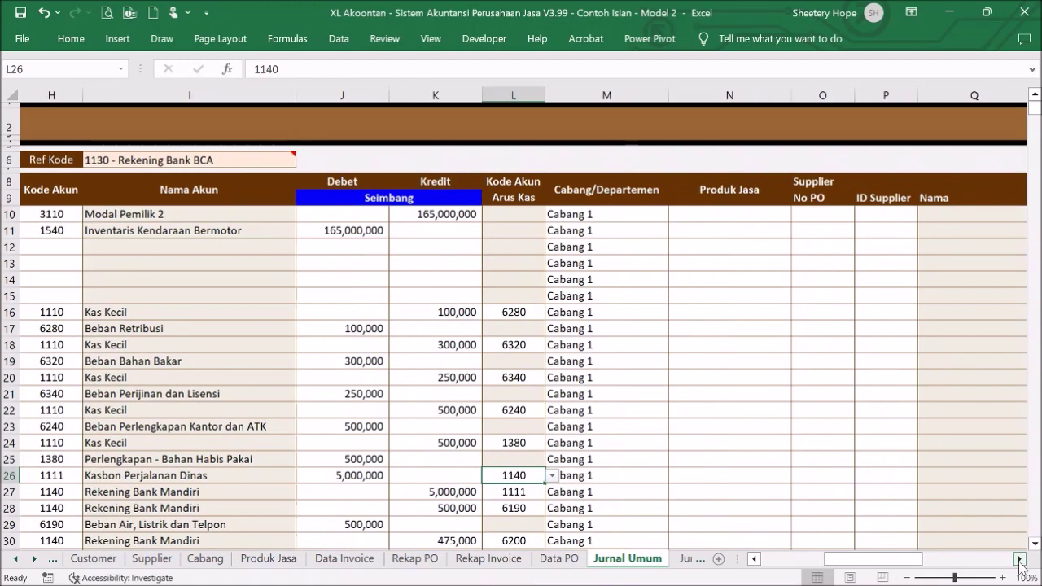
left_click(618, 345)
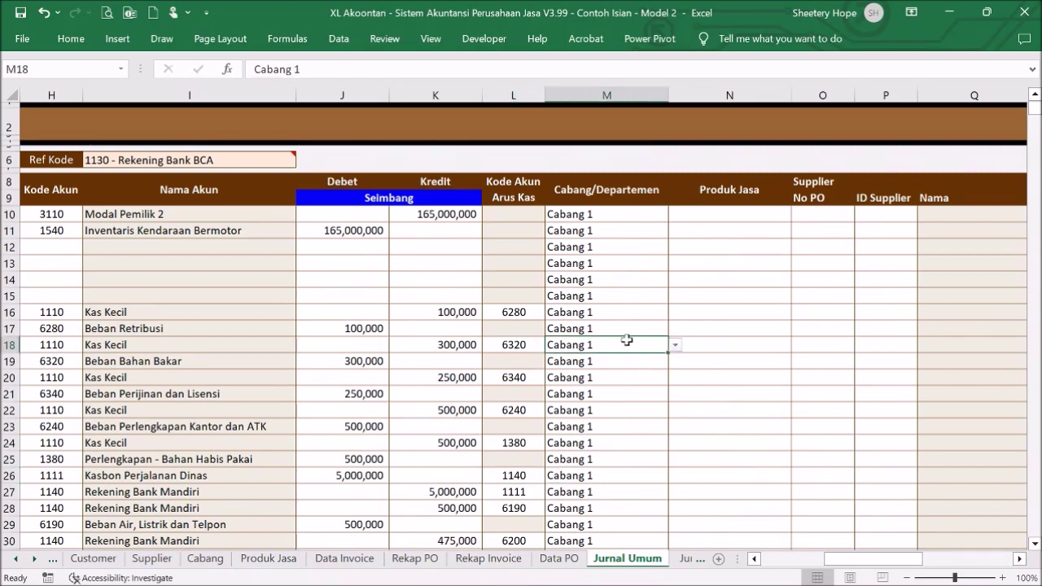
left_click(643, 277)
left_click(674, 280)
left_click(675, 281)
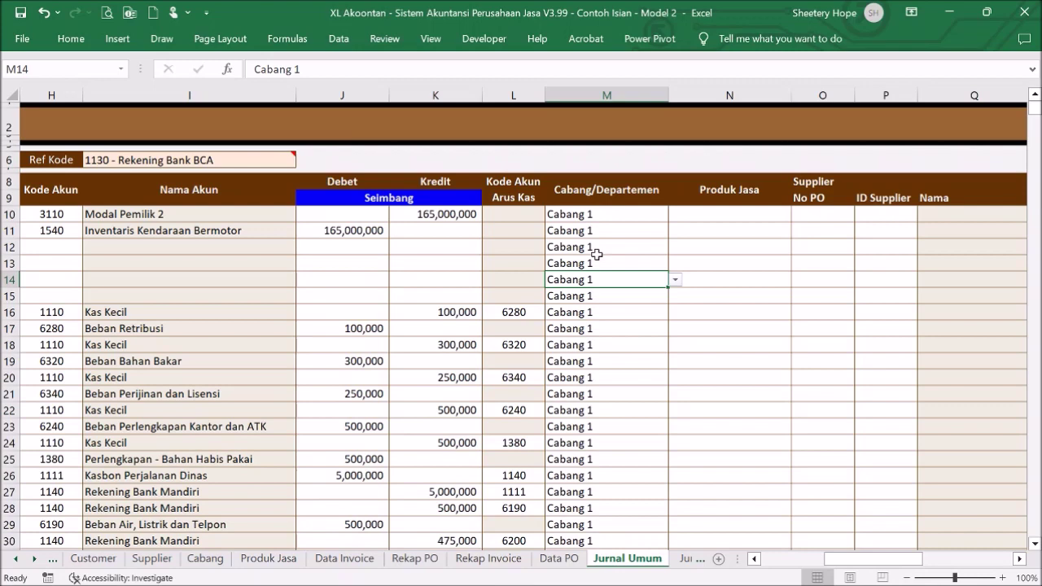
- Review the Produk Jasa choices for the row 11 entry without selecting one
left_click(758, 232)
left_click(798, 232)
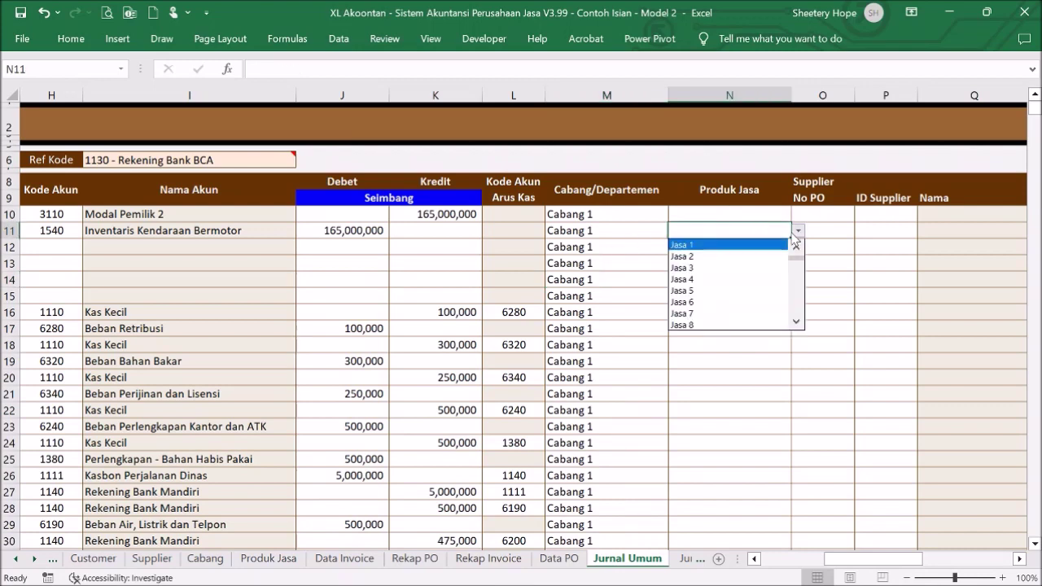
left_click(730, 214)
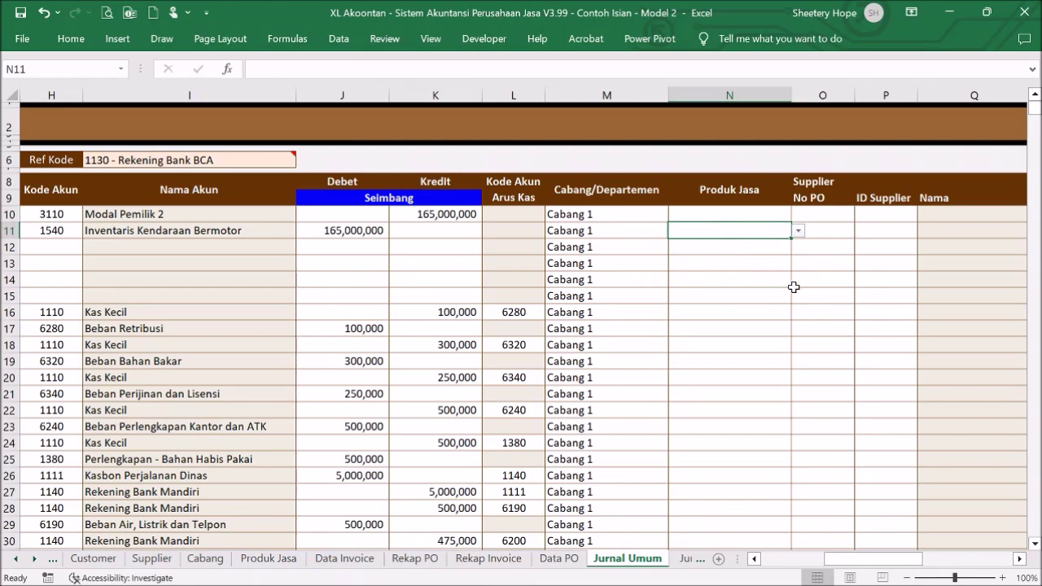
- Inspect the supplier PO number, supplier ID, customer invoice number and customer ID columns of the journal, starting with row 10
left_click(1019, 559)
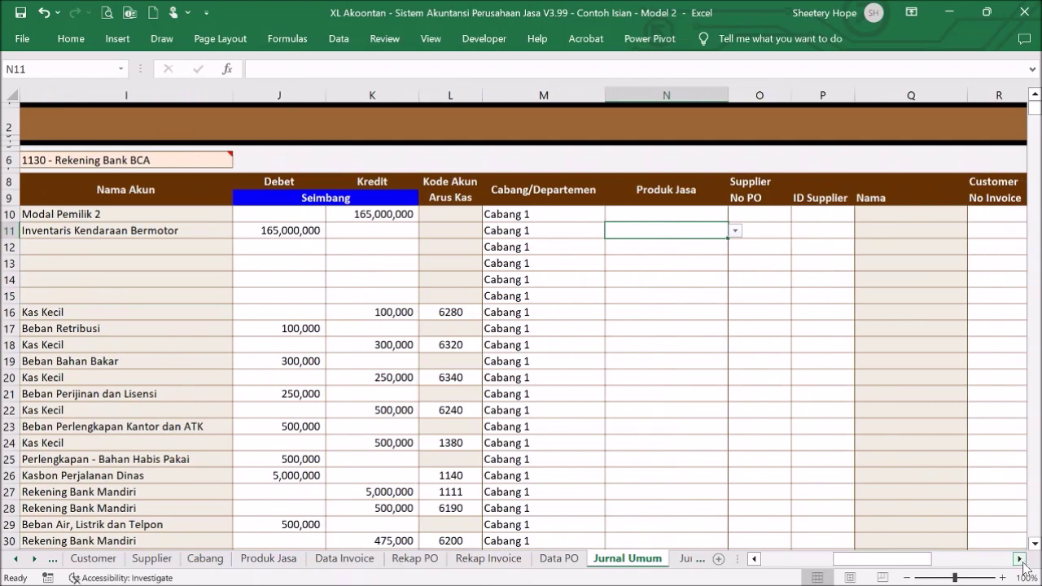
left_click(455, 245)
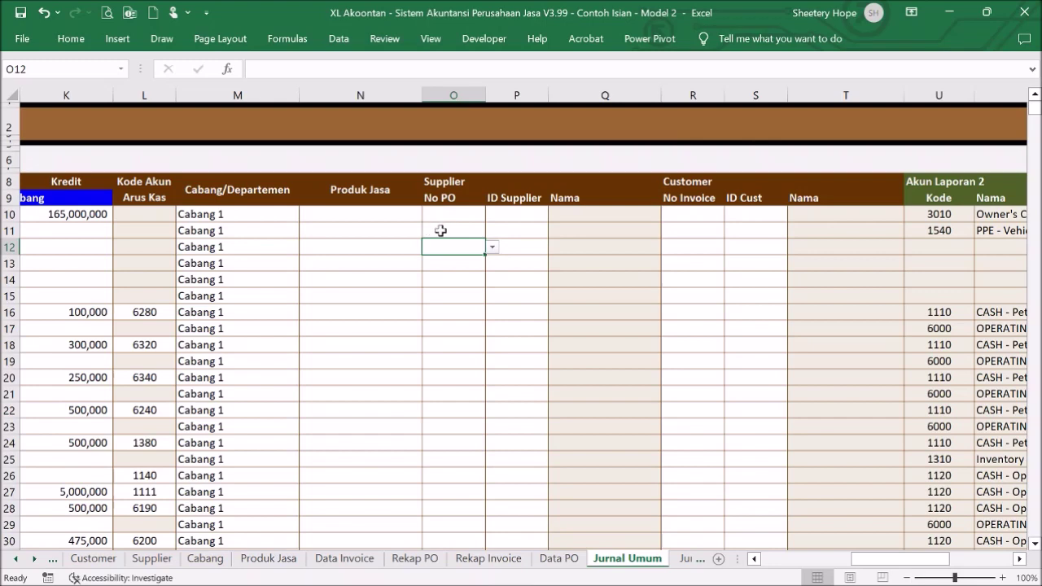
left_click(515, 214)
left_click(479, 215)
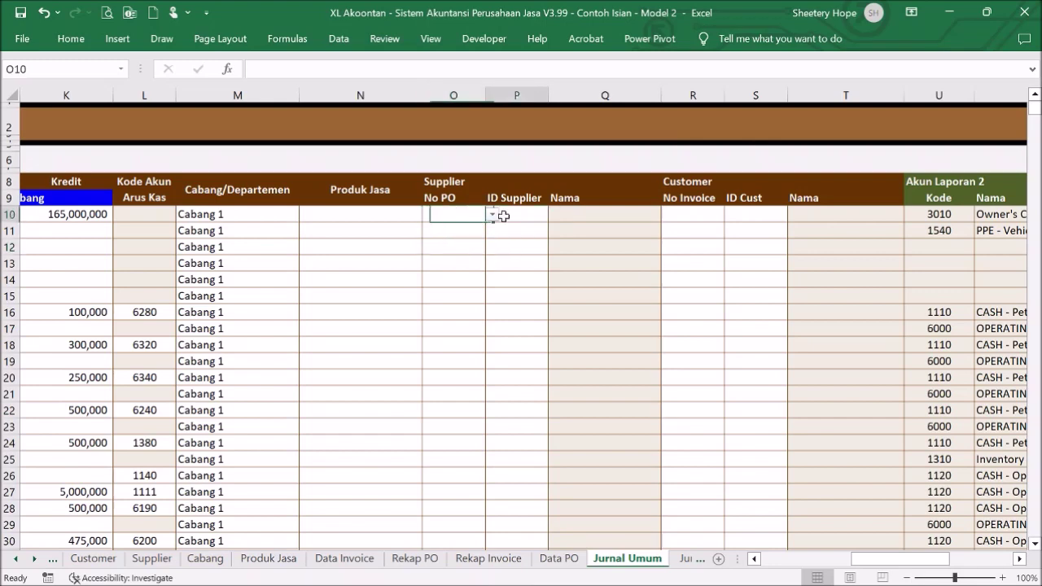
left_click(463, 214)
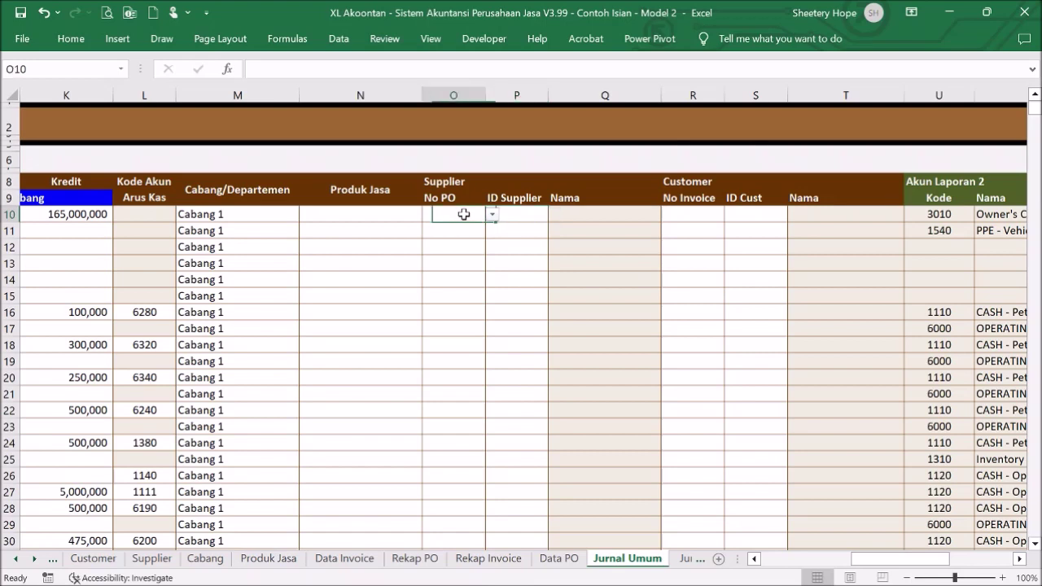
left_click(512, 212)
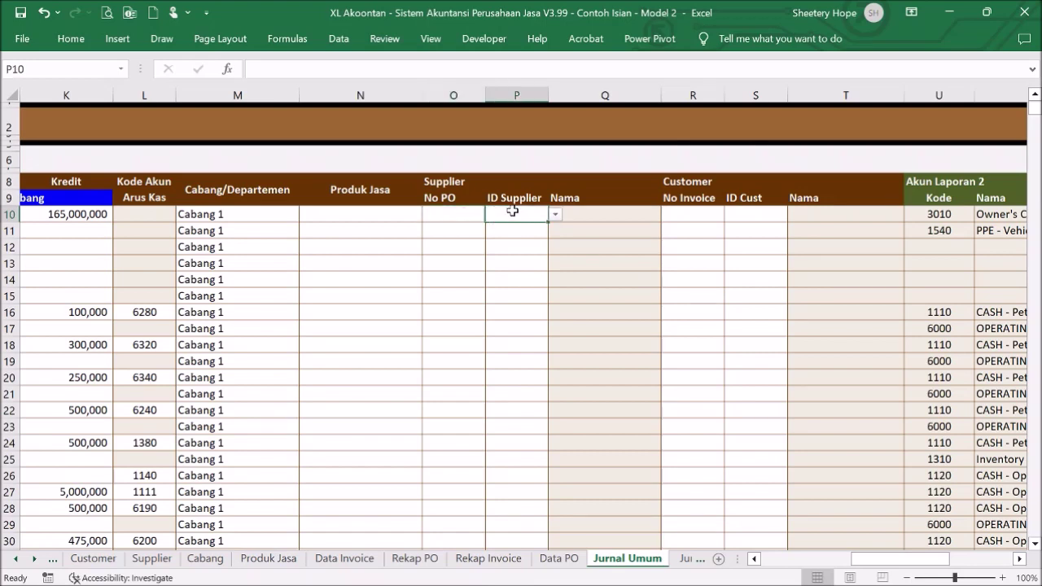
left_click(689, 212)
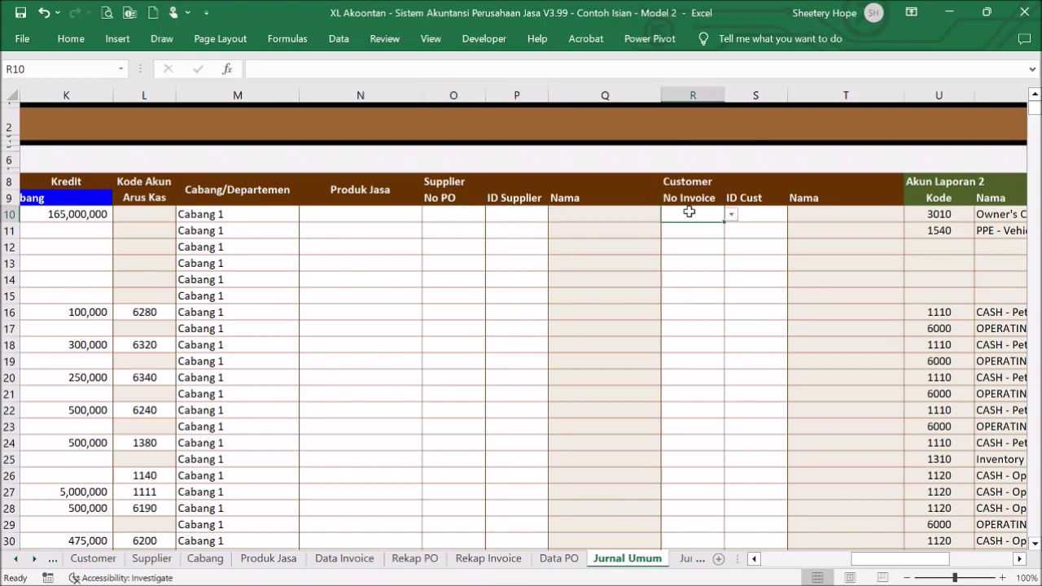
left_click(756, 213)
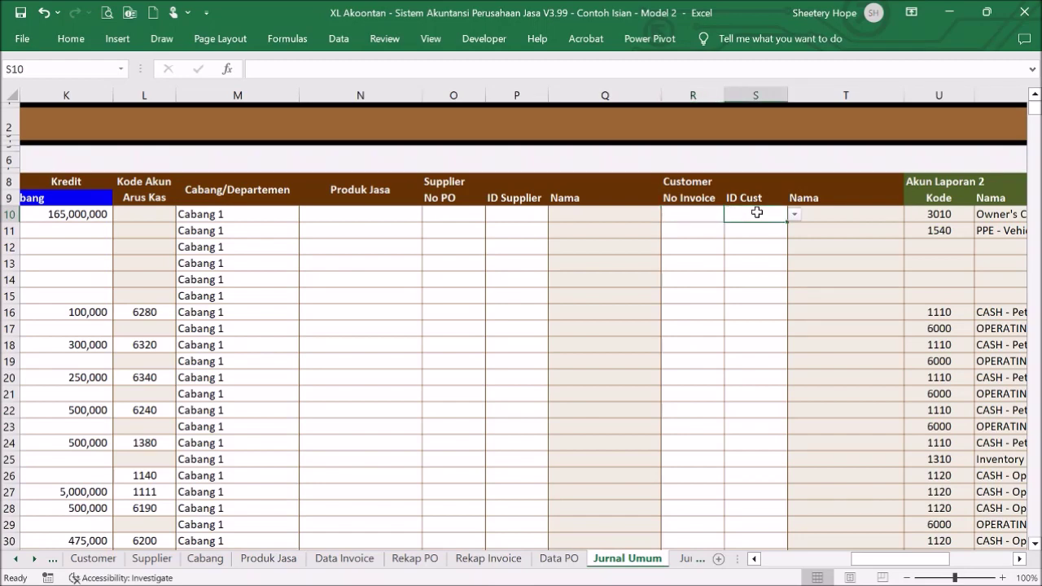
left_click(473, 246)
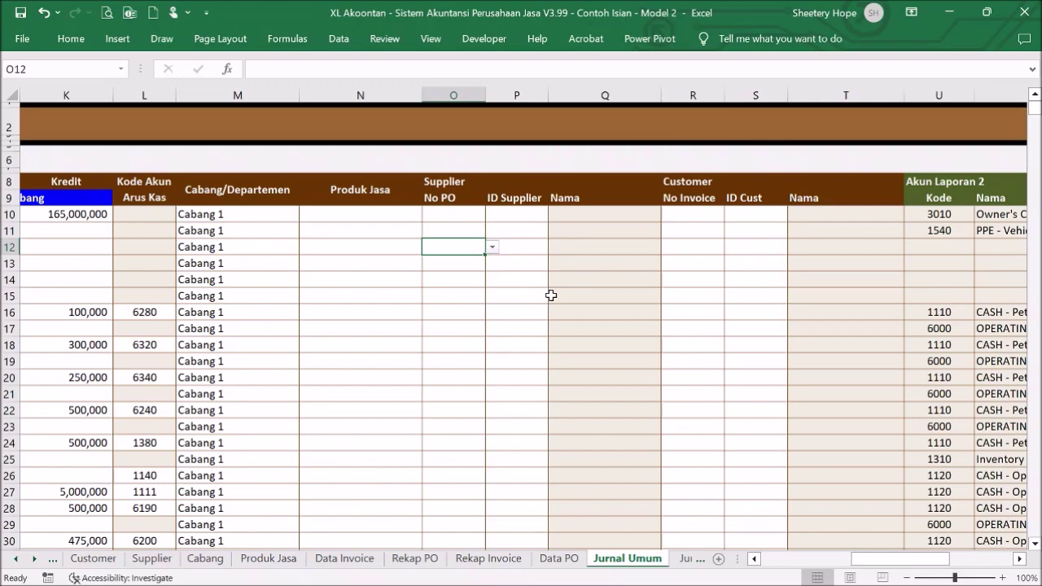
scroll(488, 329, "down", 5)
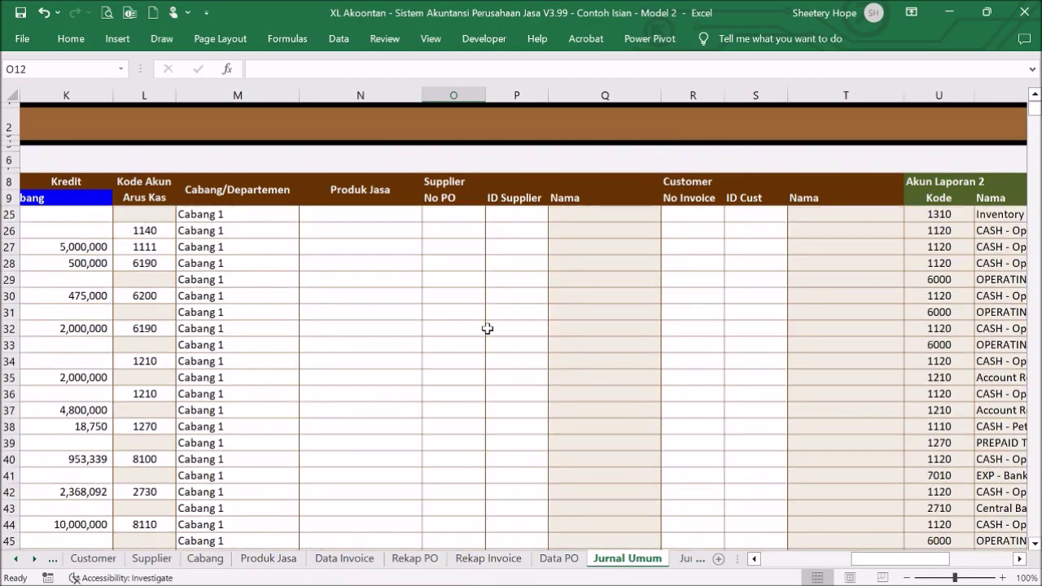
scroll(487, 328, "up", 5)
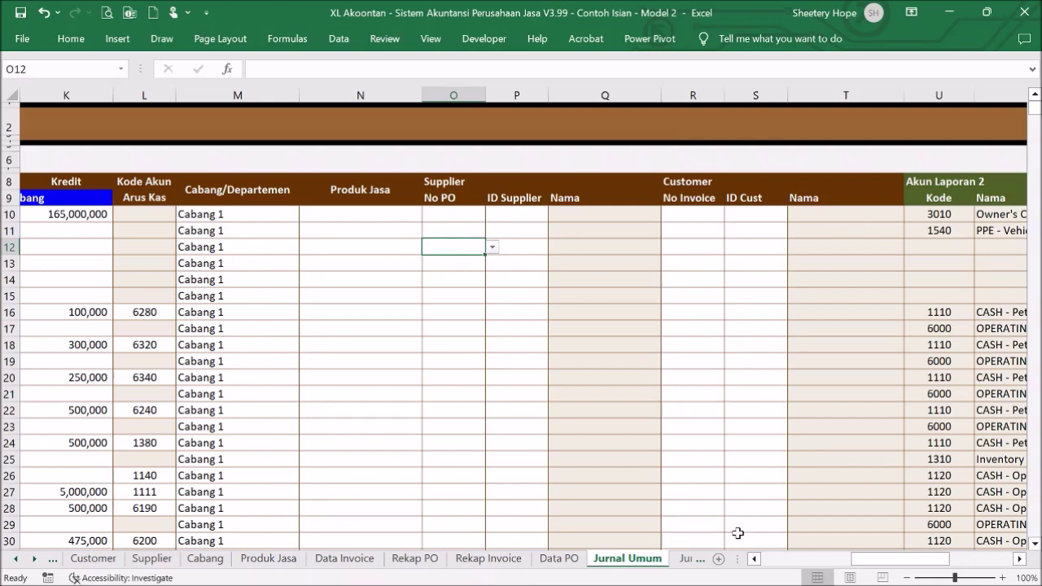
- Go through the main module panel to the supplier list and inspect the payables account code of Supplier 1
left_click(779, 570)
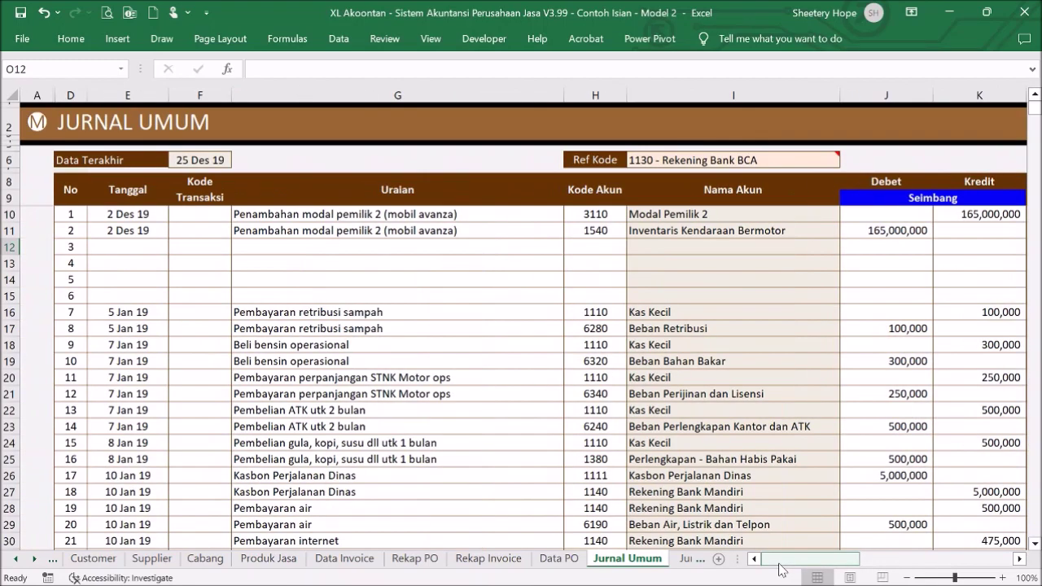
left_click(39, 132)
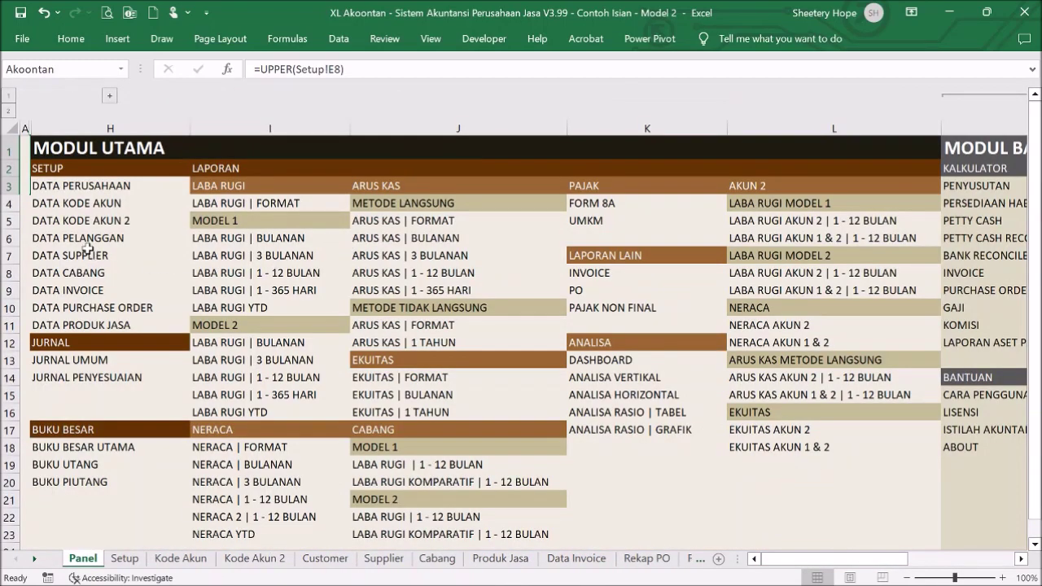
left_click(88, 258)
left_click(88, 258)
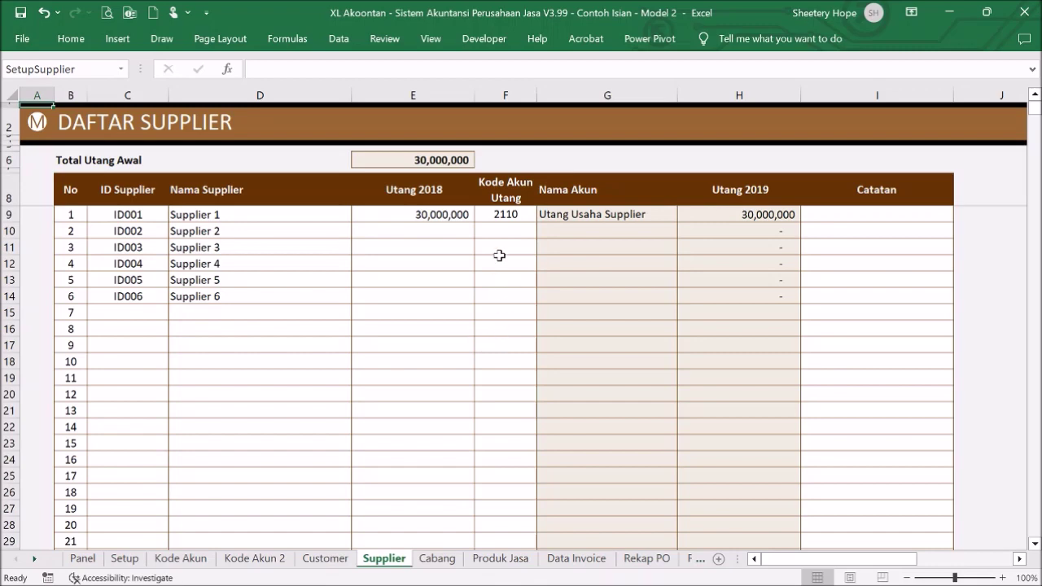
left_click(508, 216)
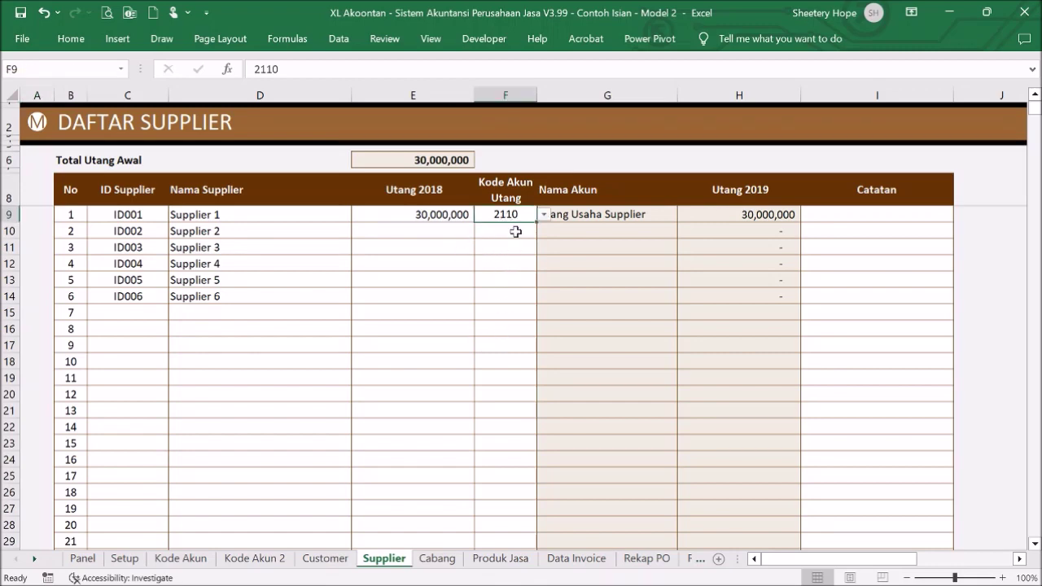
- Return to the Jurnal Umum sheet through the main panel and browse its entries for one with a customer invoice number
left_click(38, 123)
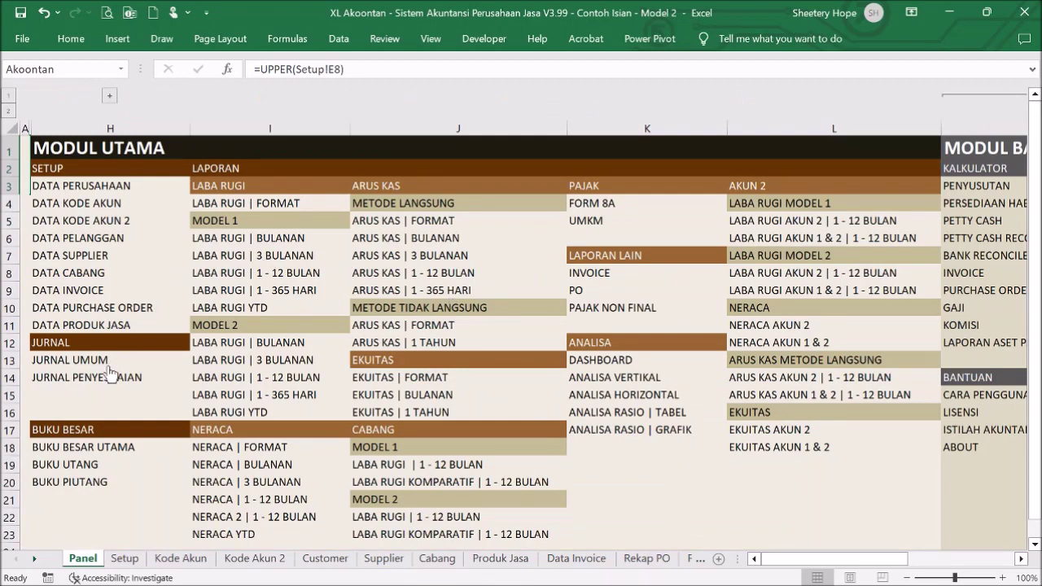
left_click(112, 363)
scroll(584, 359, "down", 15)
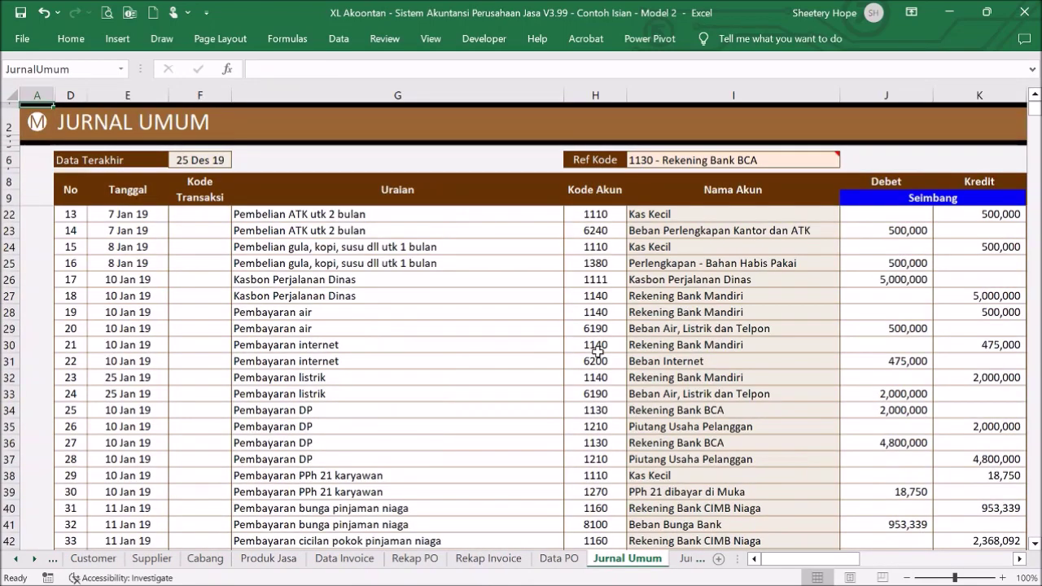
left_click_drag(835, 558, 899, 546)
scroll(865, 416, "down", 19)
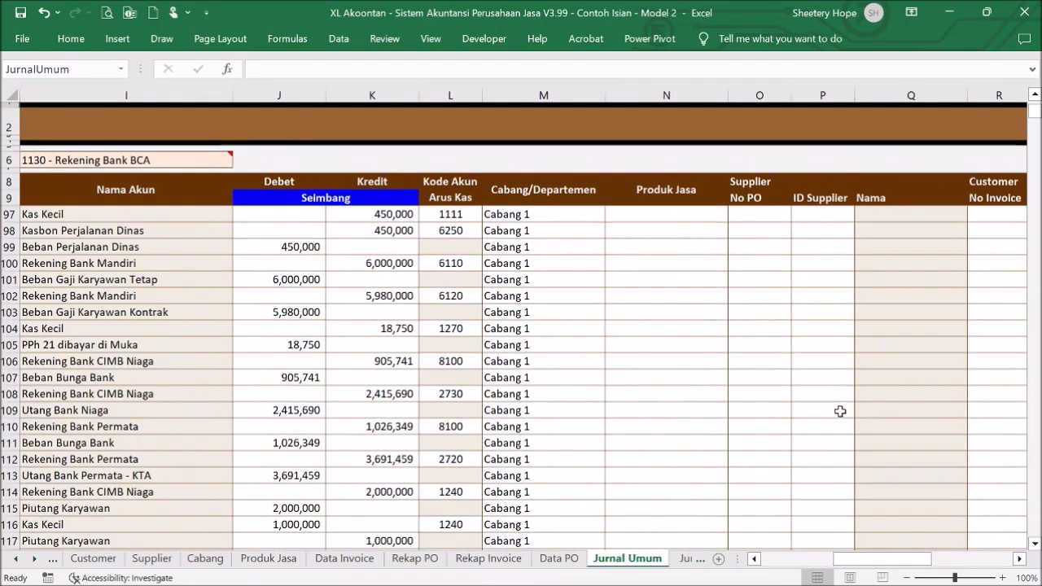
scroll(839, 411, "down", 20)
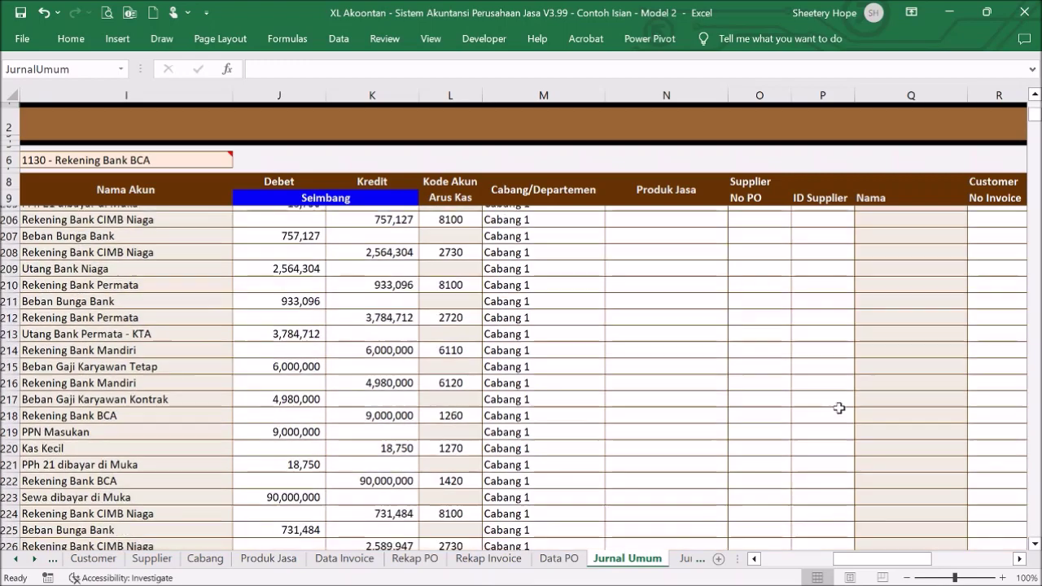
scroll(839, 407, "down", 20)
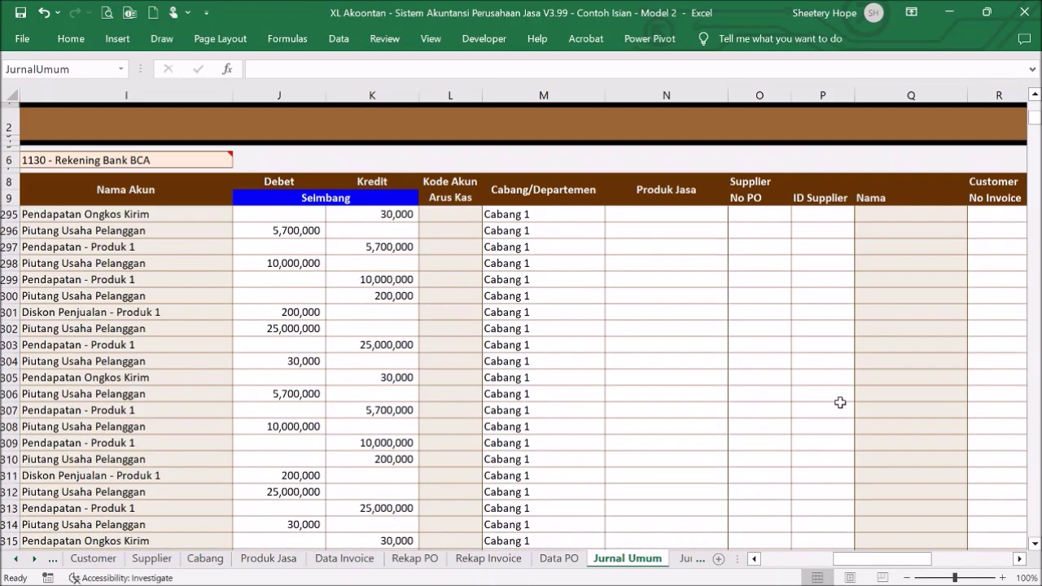
scroll(840, 402, "down", 3)
scroll(839, 402, "down", 16)
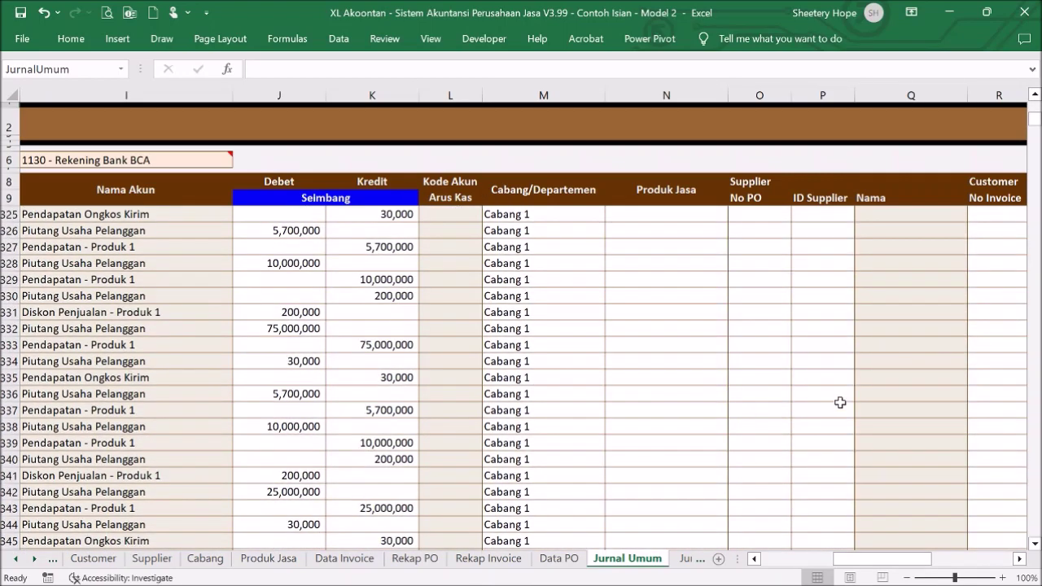
scroll(839, 402, "up", 20)
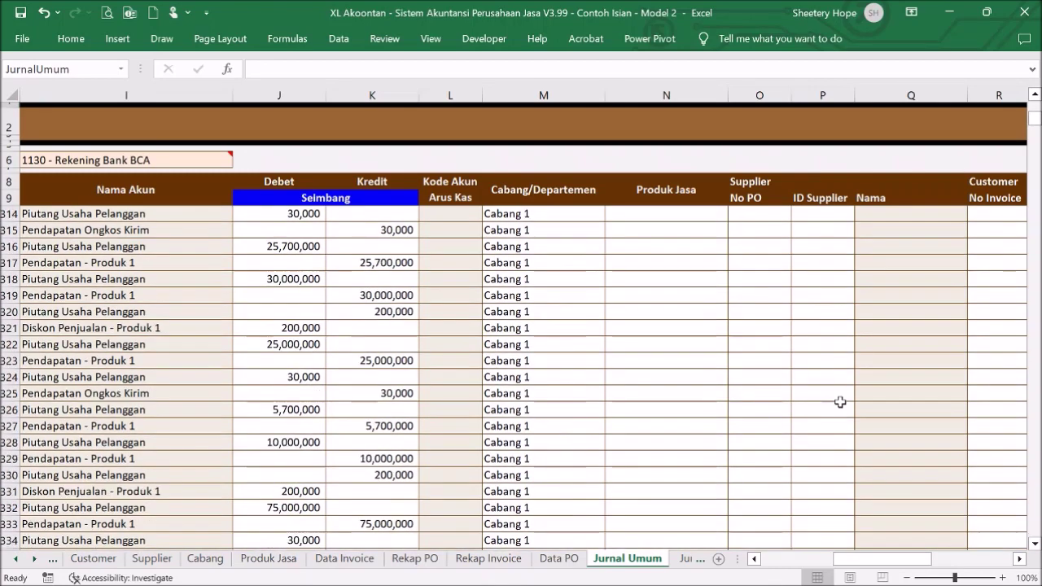
scroll(840, 403, "up", 11)
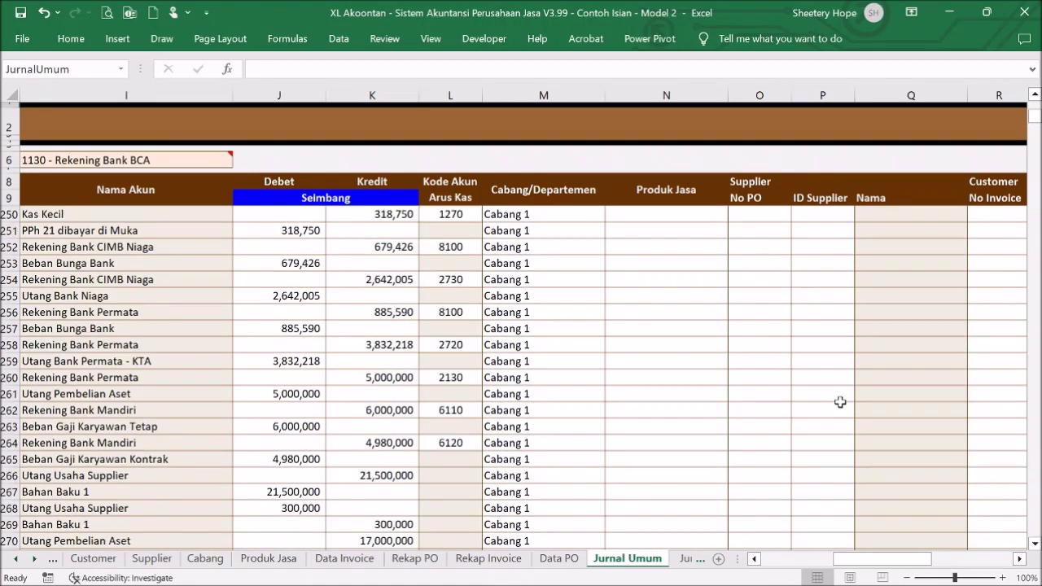
scroll(839, 402, "down", 4)
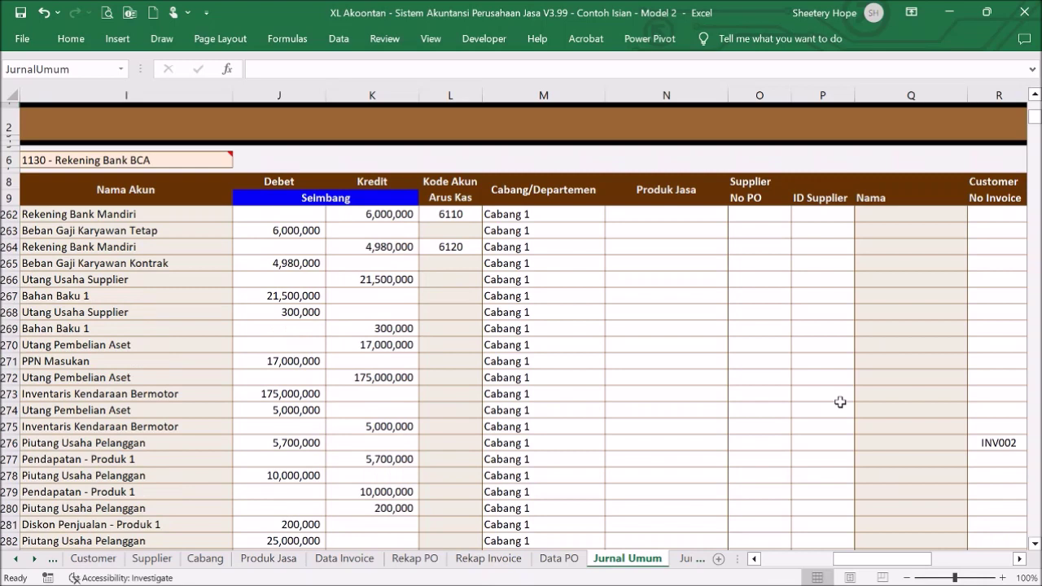
- Assign the service product Jasa 1 to the Piutang Usaha Pelanggan entry in row 276
left_click(835, 440)
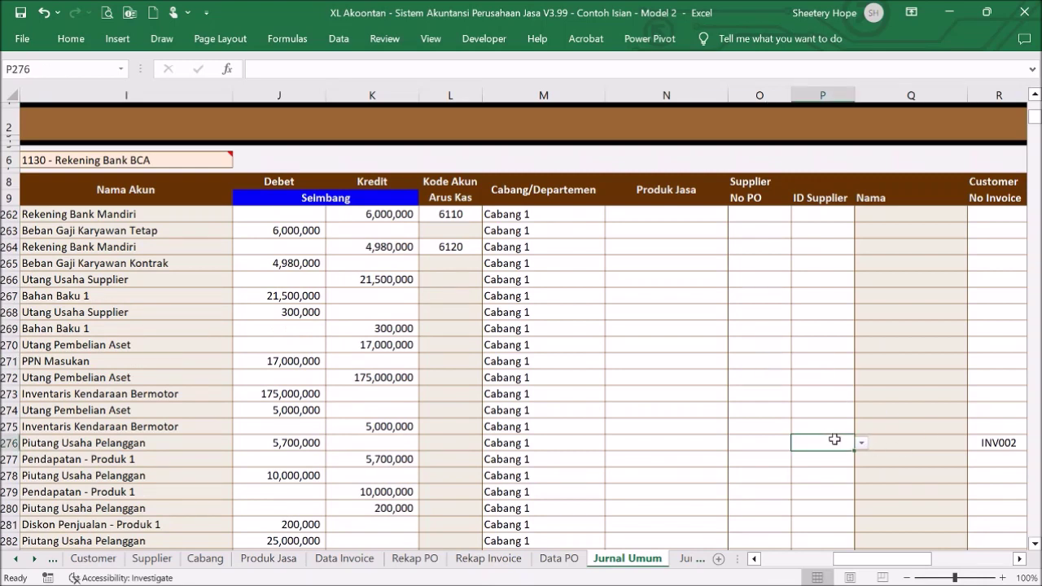
left_click(702, 446)
left_click(735, 444)
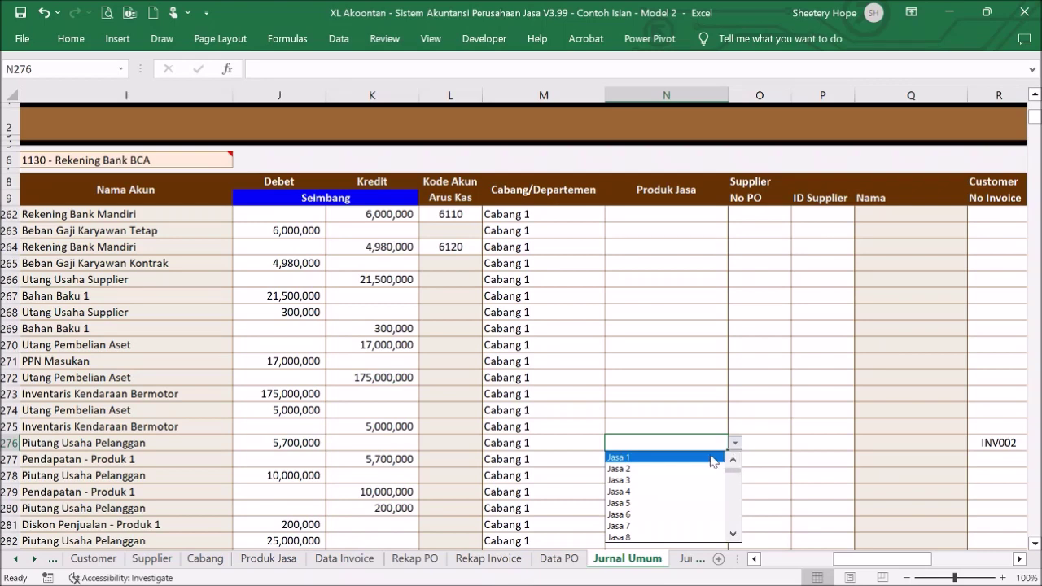
left_click(710, 461)
- Inspect the supplier PO number, customer invoice number and customer ID cells of the row 276 entry
left_click(777, 443)
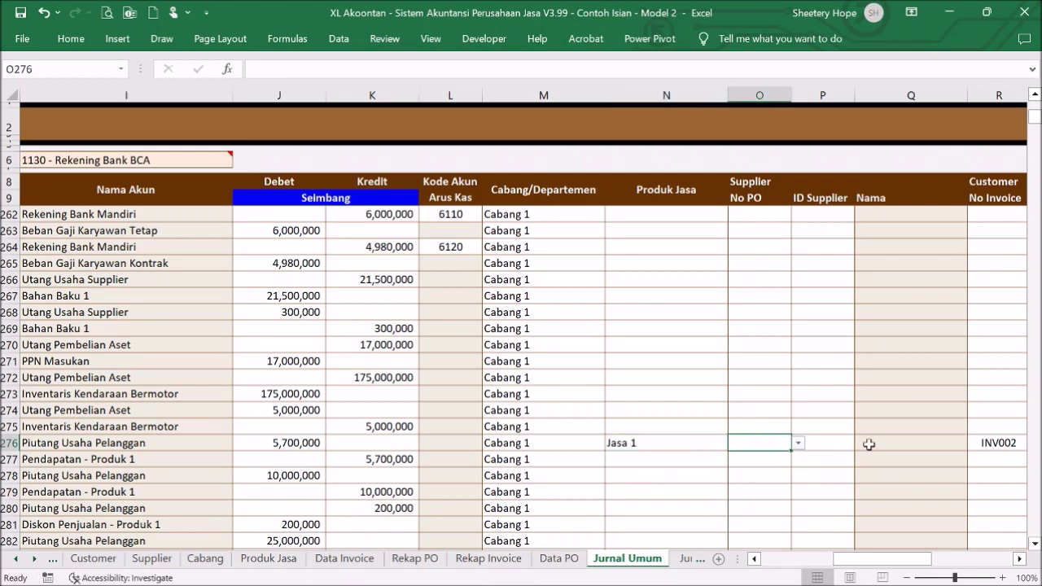
left_click(988, 447)
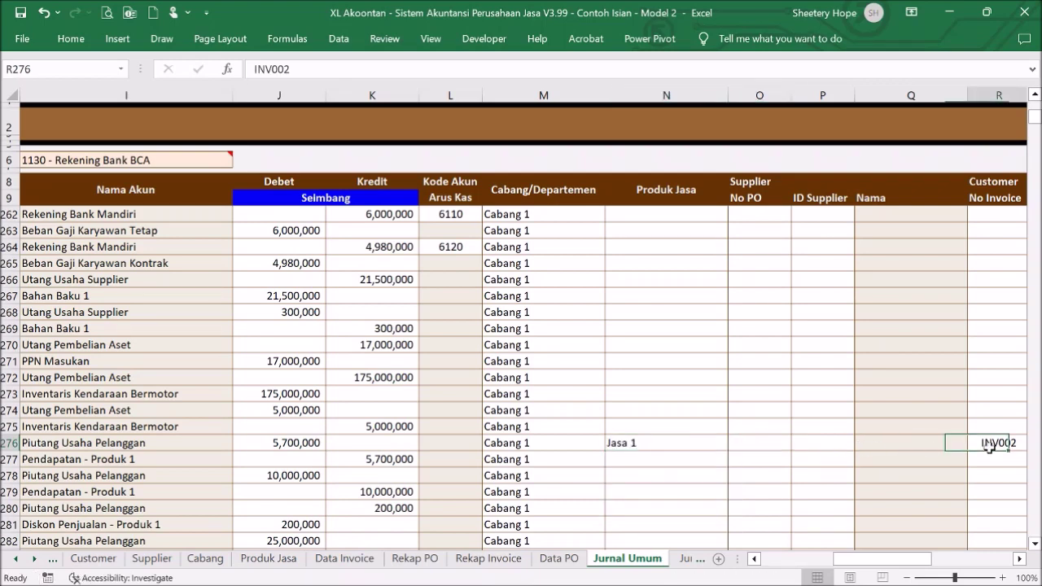
left_click(1020, 558)
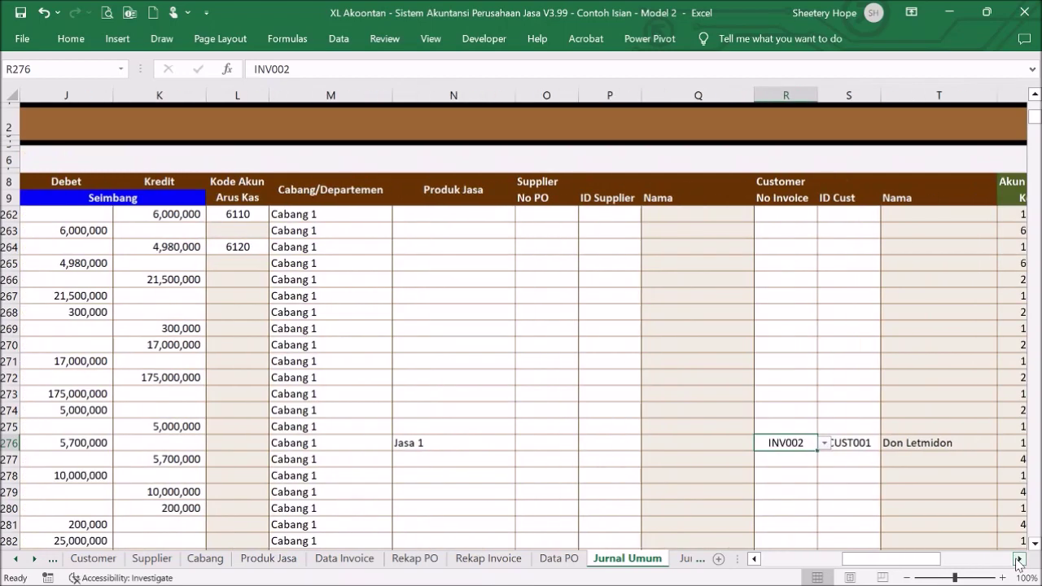
left_click(860, 447)
left_click_drag(871, 568, 782, 561)
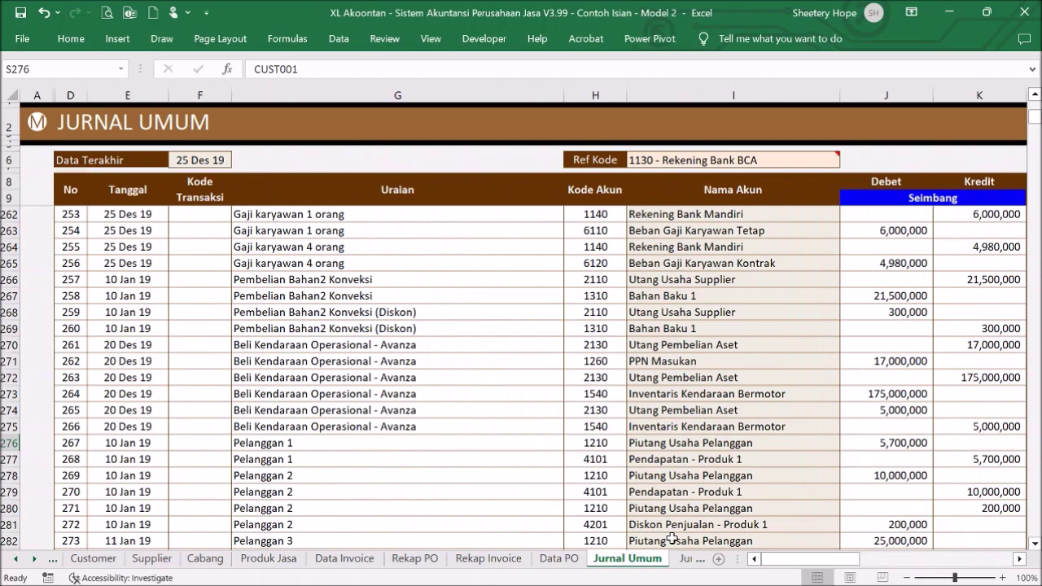
- Go through the main panel to the service product list and inspect the 2019 sales formula of Jasa 1
left_click(37, 122)
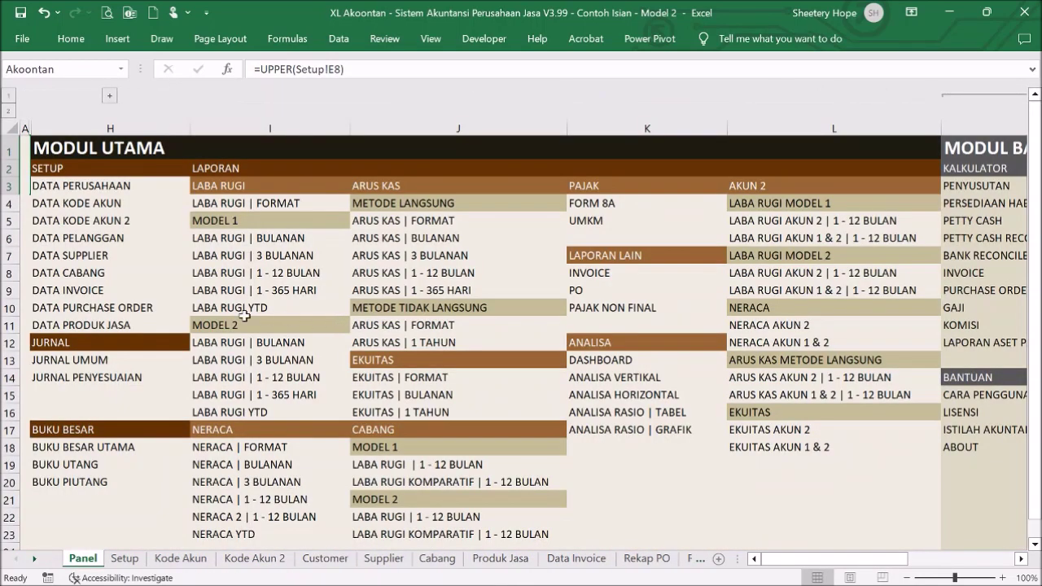
left_click(96, 327)
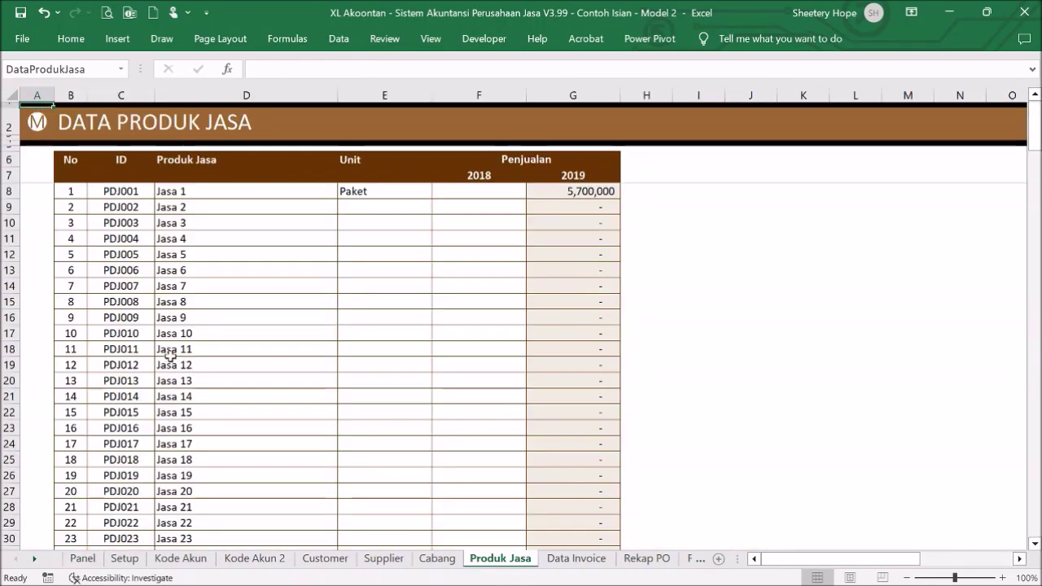
left_click(565, 195)
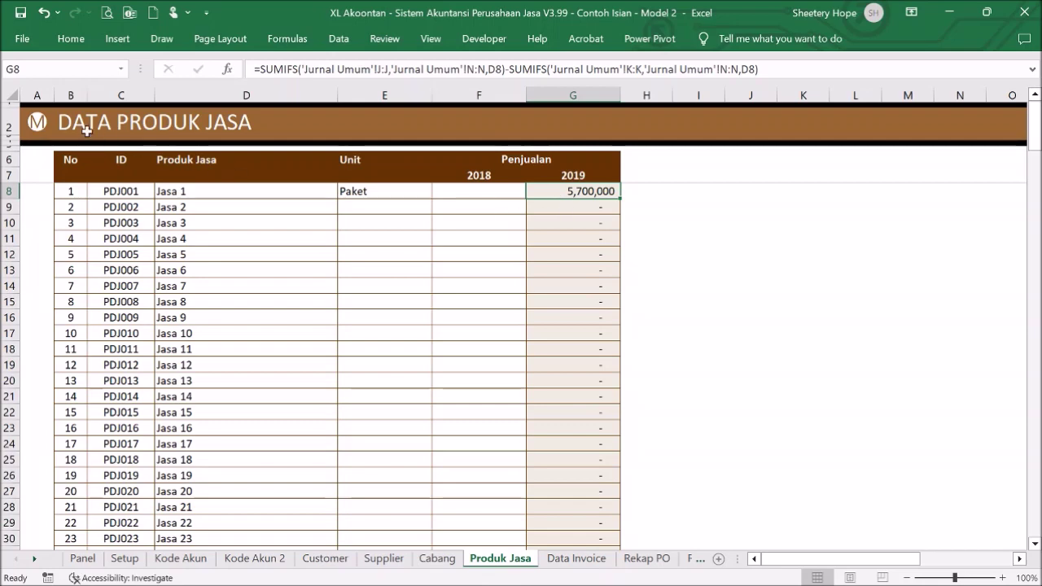
- Review the 2019 receivable balance in the customer list, and that customer's transactions in the Buku Piutang ledger
left_click(37, 123)
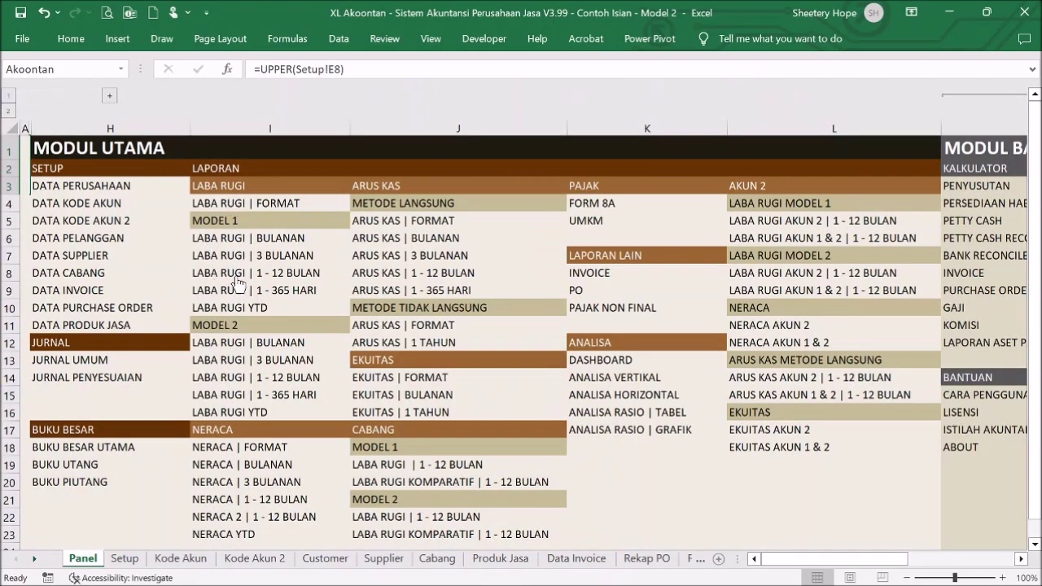
left_click(113, 238)
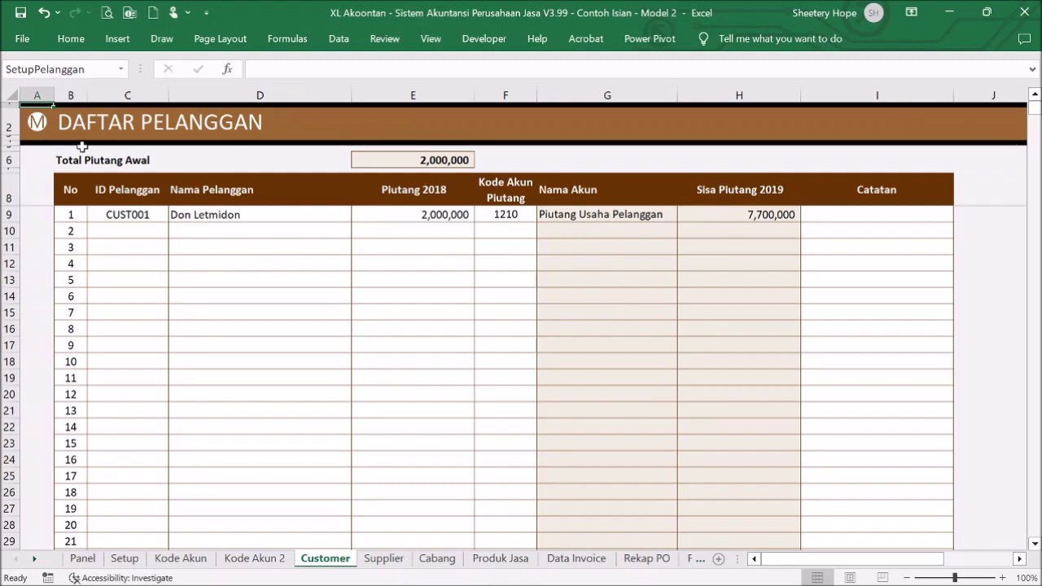
left_click(48, 124)
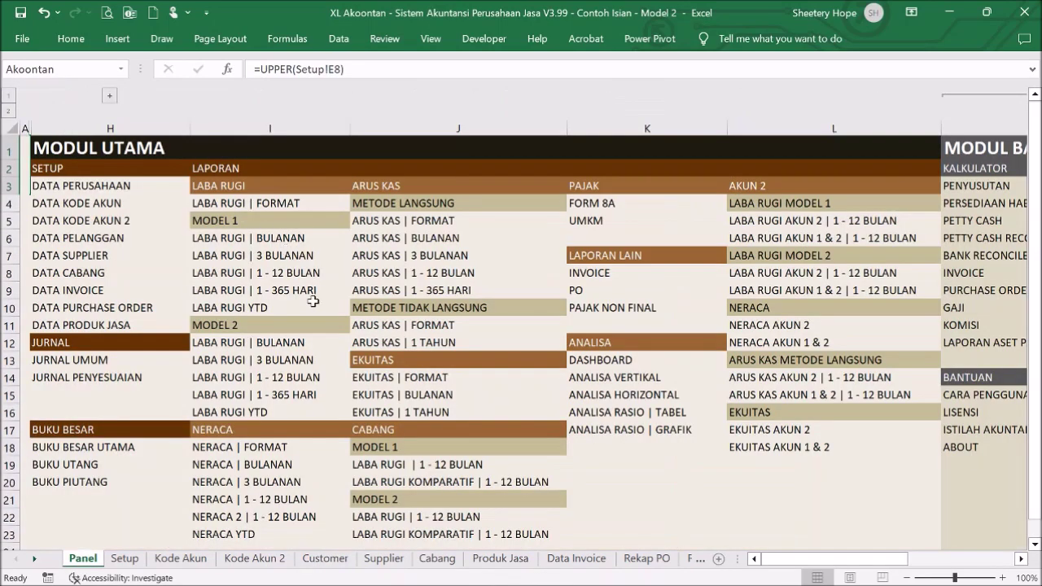
left_click(73, 482)
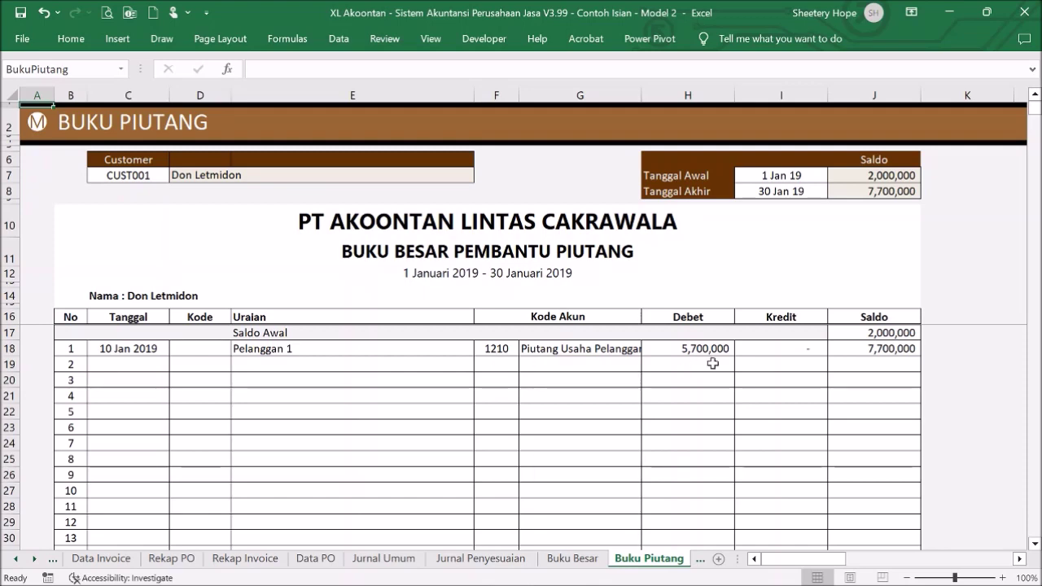
- Return to the Jurnal Umum sheet and inspect the code and name columns under Akun Laporan 2 around rows 270 and 271
left_click(55, 127)
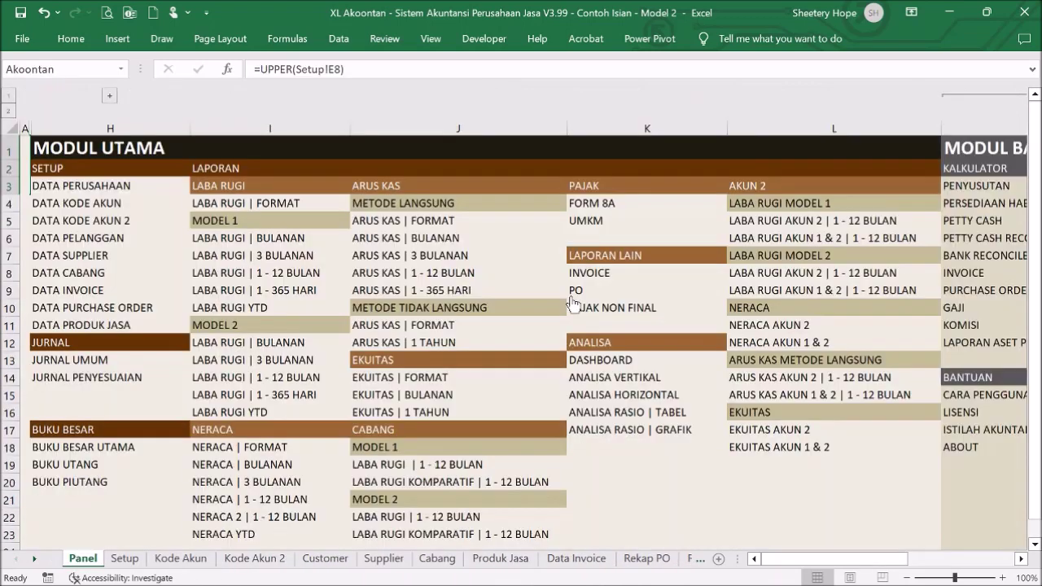
left_click(94, 362)
left_click_drag(819, 559, 953, 562)
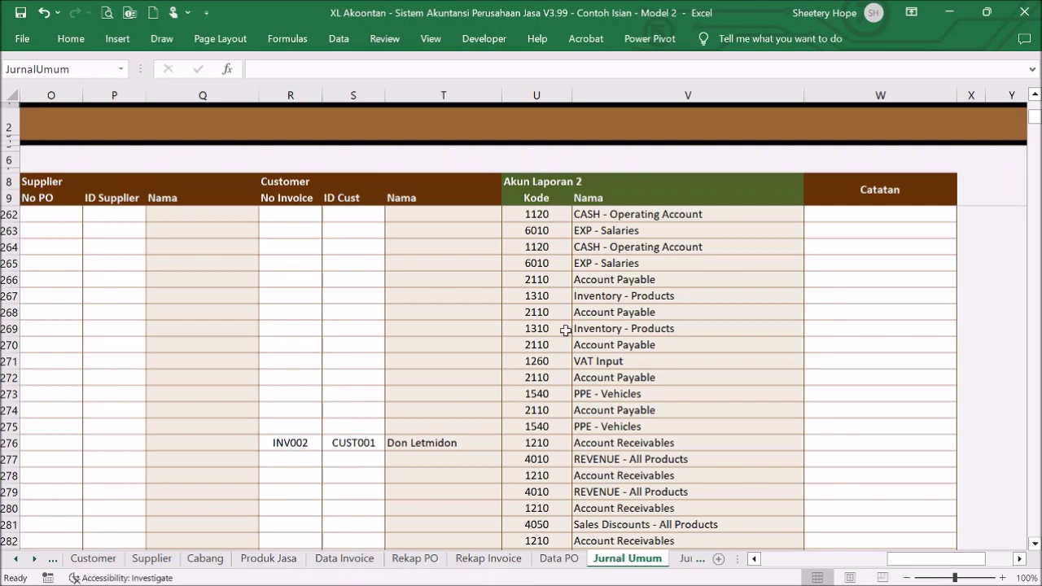
left_click(529, 344)
left_click(584, 357)
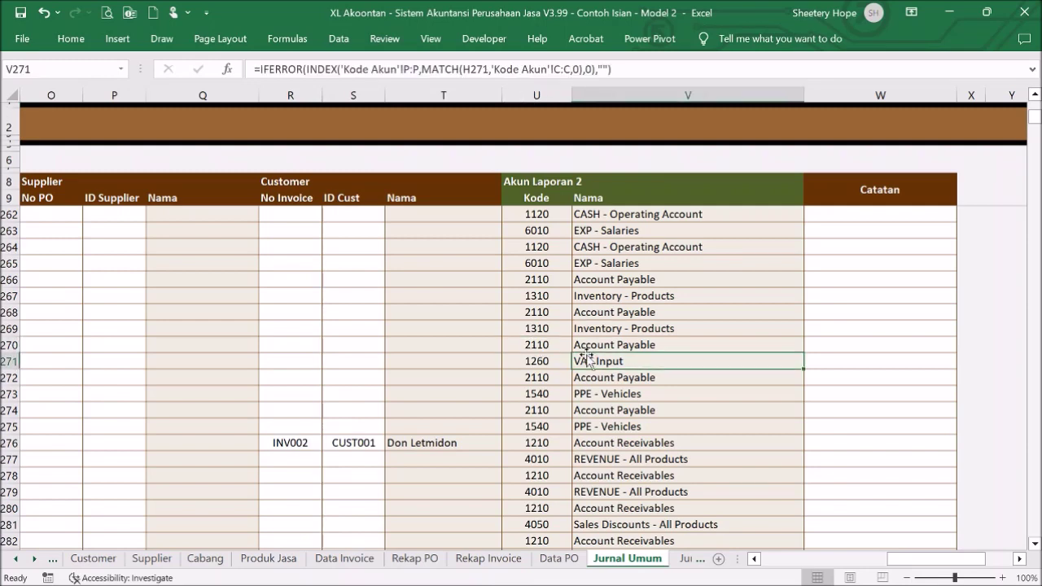
left_click(781, 559)
left_click(781, 559)
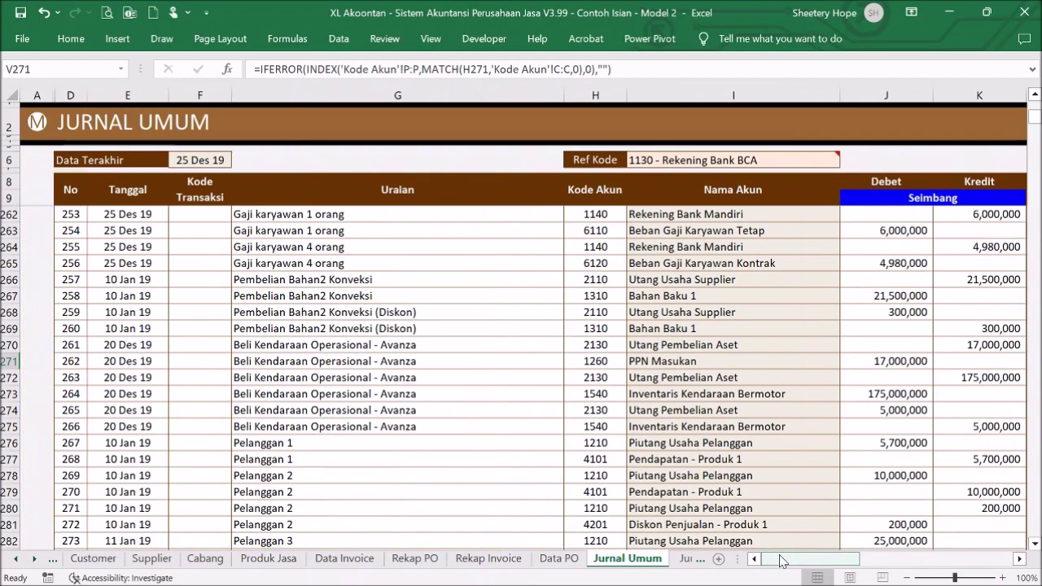
- Open the Kode Akun sheet from the main panel and inspect the Kode Laporan 2 account name formula for Rekening Bank BCA
left_click(47, 120)
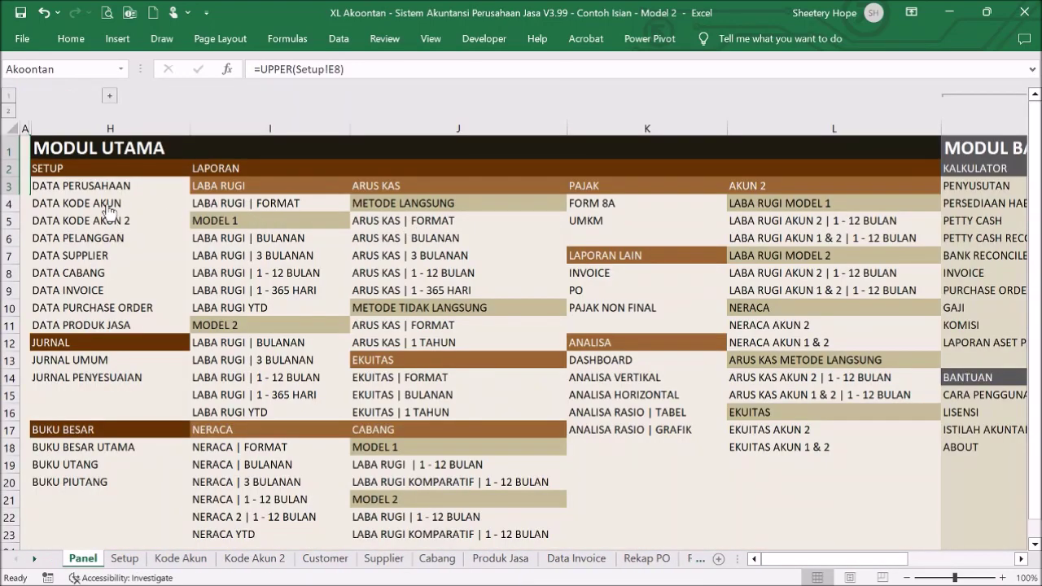
left_click(107, 205)
left_click_drag(810, 561, 839, 557)
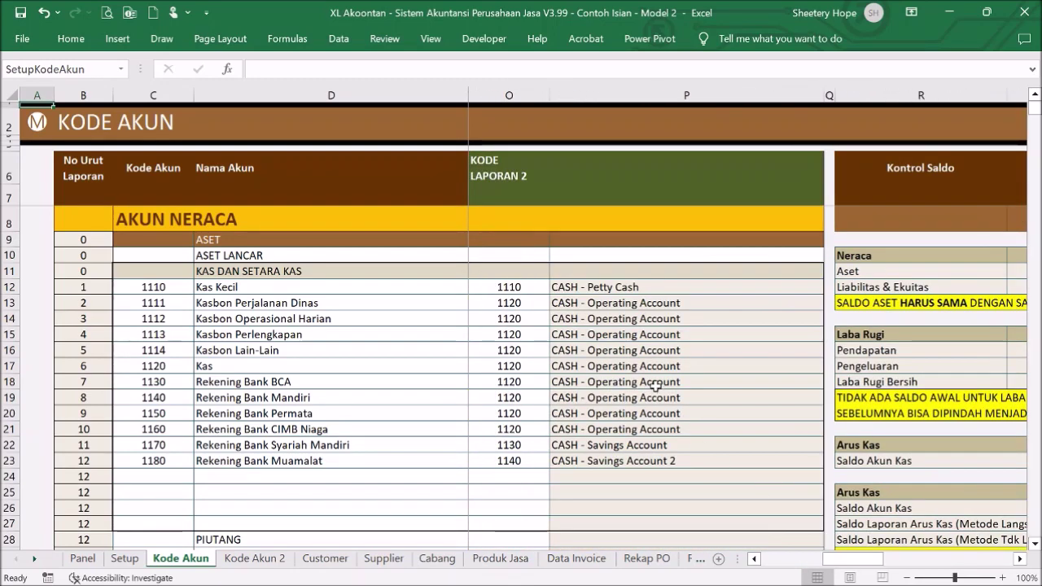
left_click(660, 388)
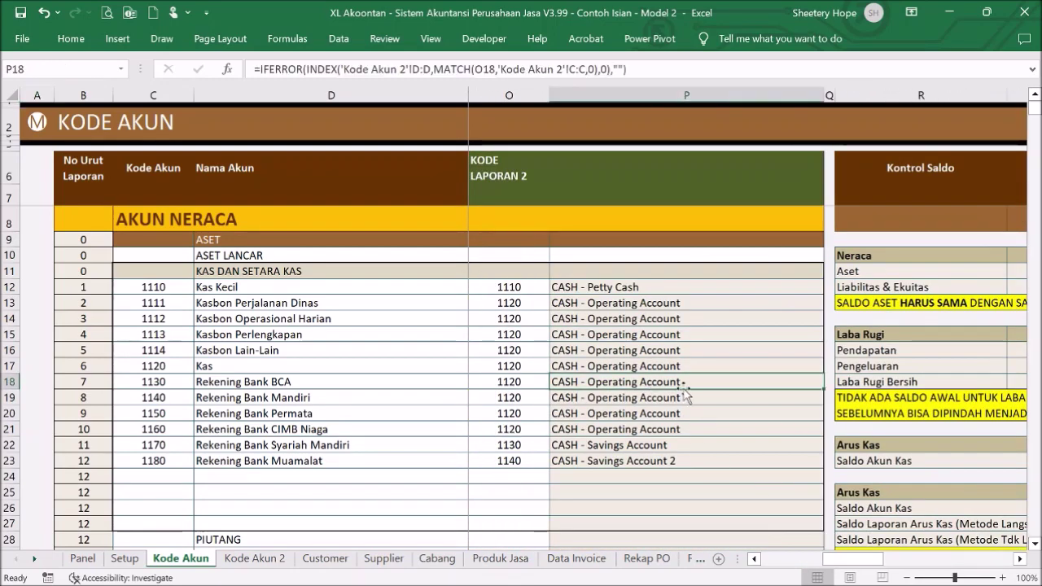
- Return to the Jurnal Umum sheet through the main panel and unhide columns B and C between columns A and D
left_click(35, 128)
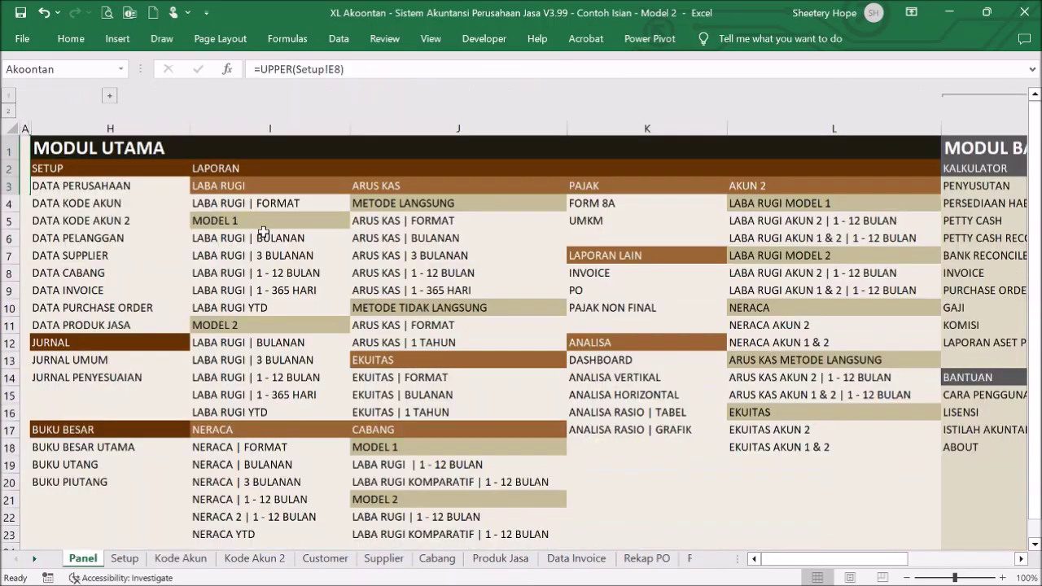
left_click(92, 362)
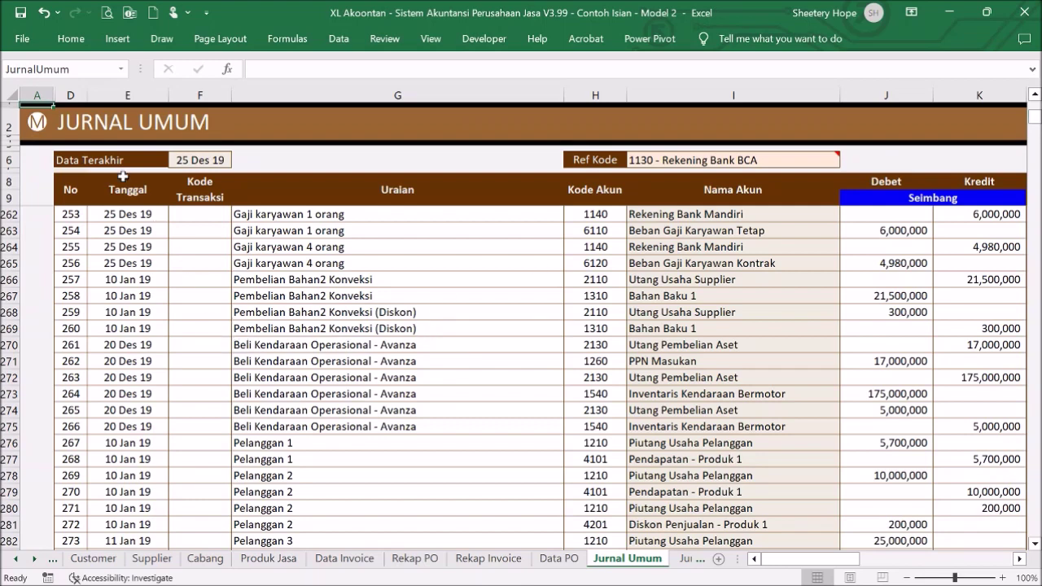
left_click_drag(35, 88, 71, 95)
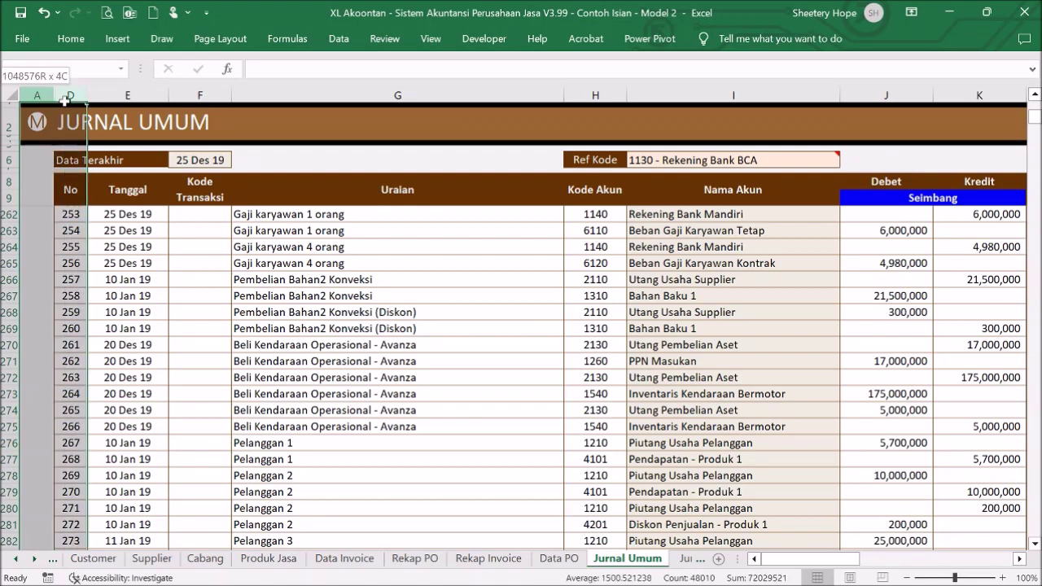
right_click(73, 96)
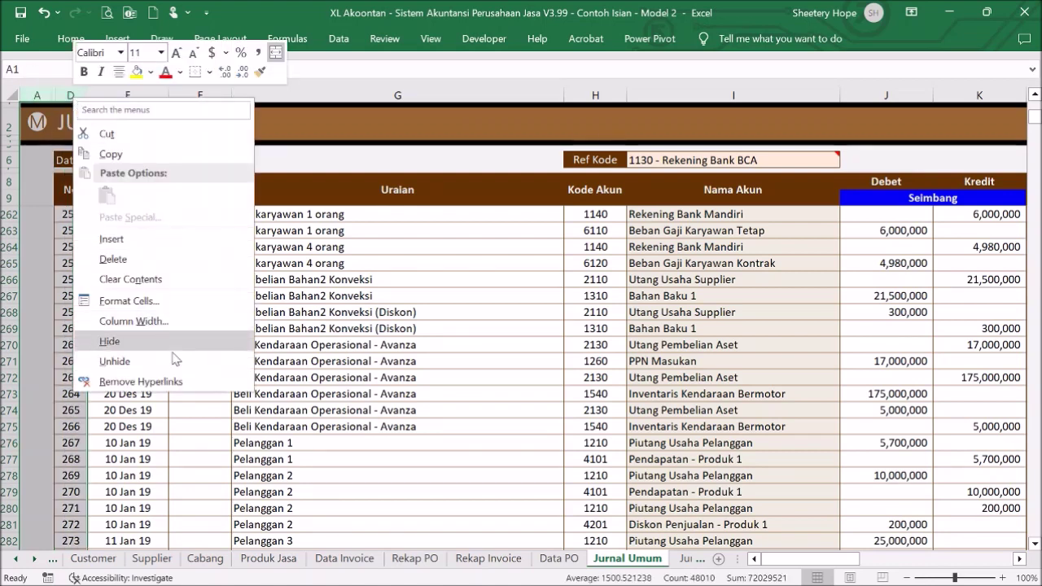
left_click(171, 361)
- Inspect the helper formulas in columns A to C of journal row 275
left_click(100, 420)
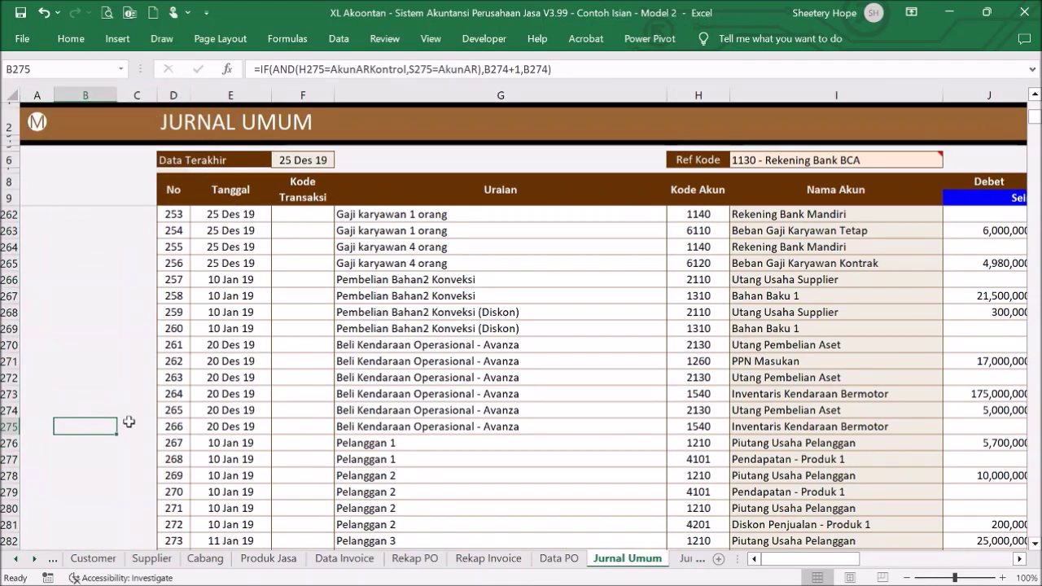
left_click(128, 421)
left_click(87, 426)
left_click(50, 426)
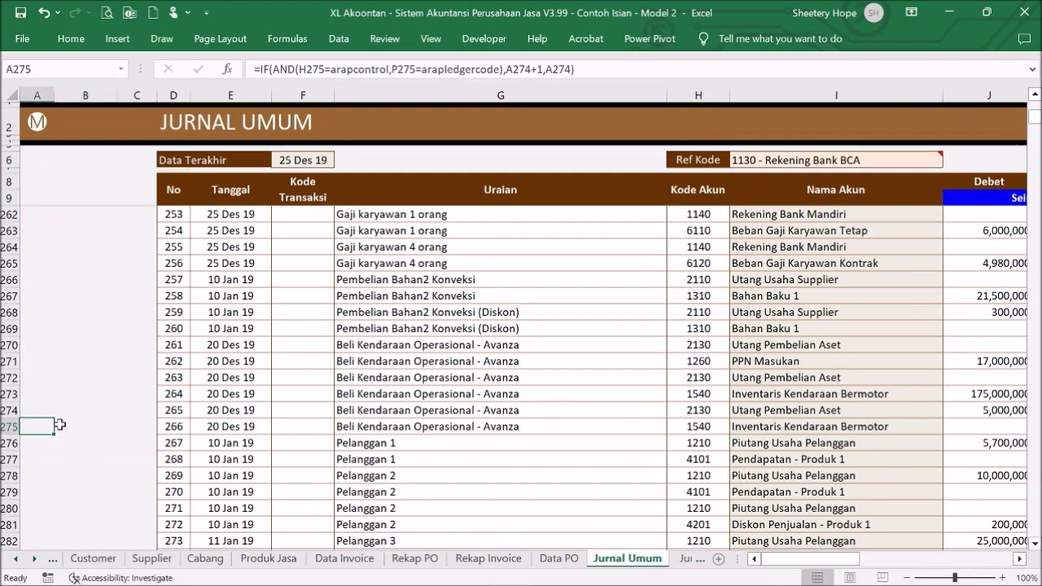
- Make the AR and GL helper values in columns B and C readable by setting their font color to black, and inspect the formula in B279
left_click(103, 425)
left_click(143, 425)
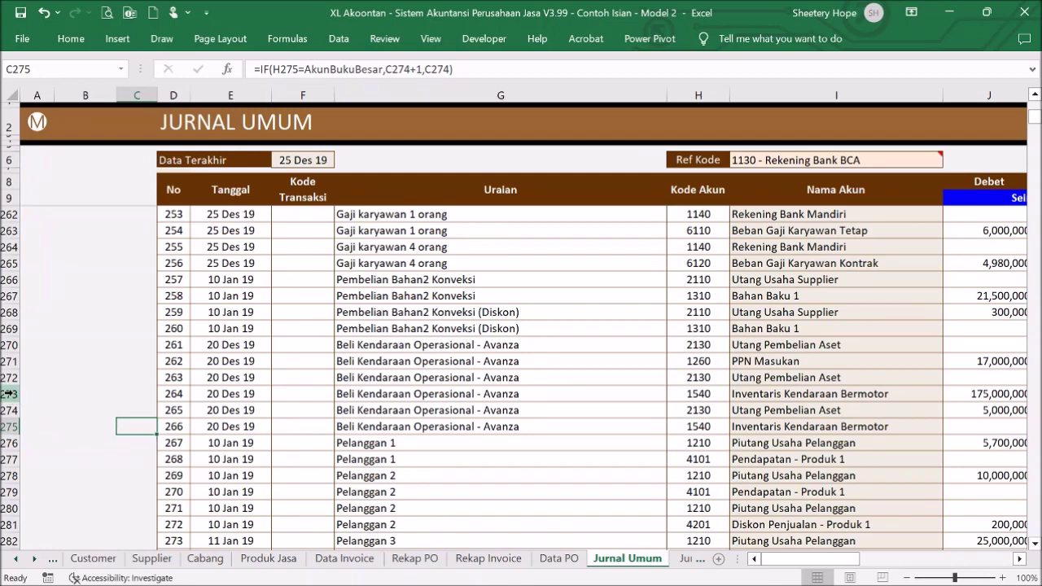
left_click_drag(65, 95, 134, 95)
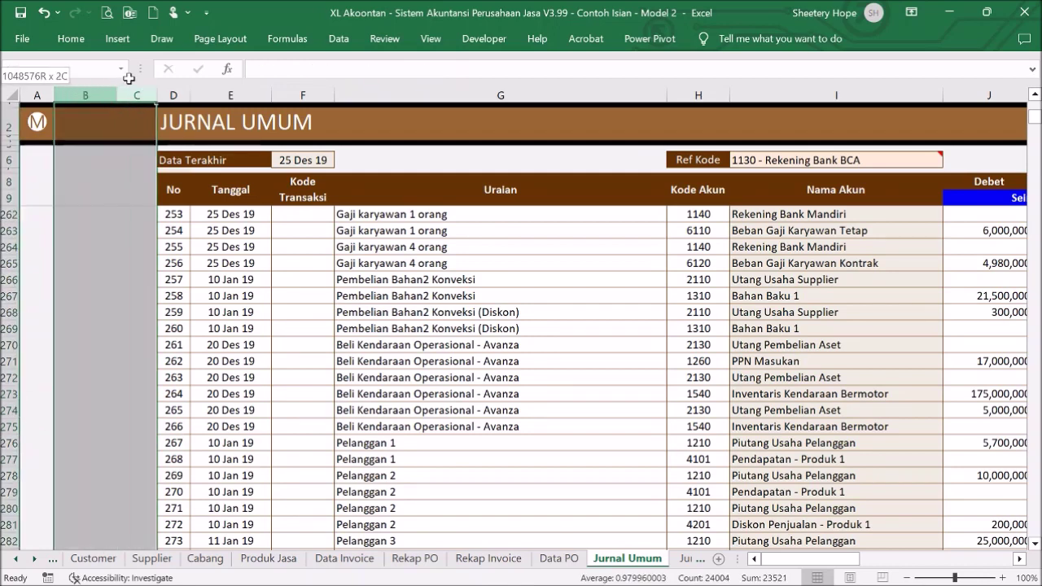
left_click(91, 41)
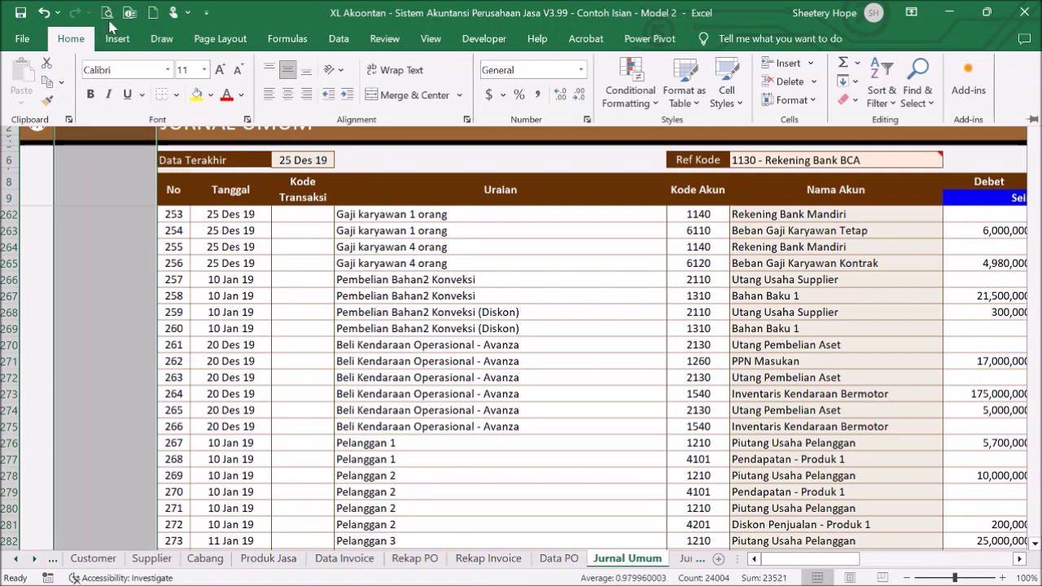
left_click(241, 95)
left_click(244, 117)
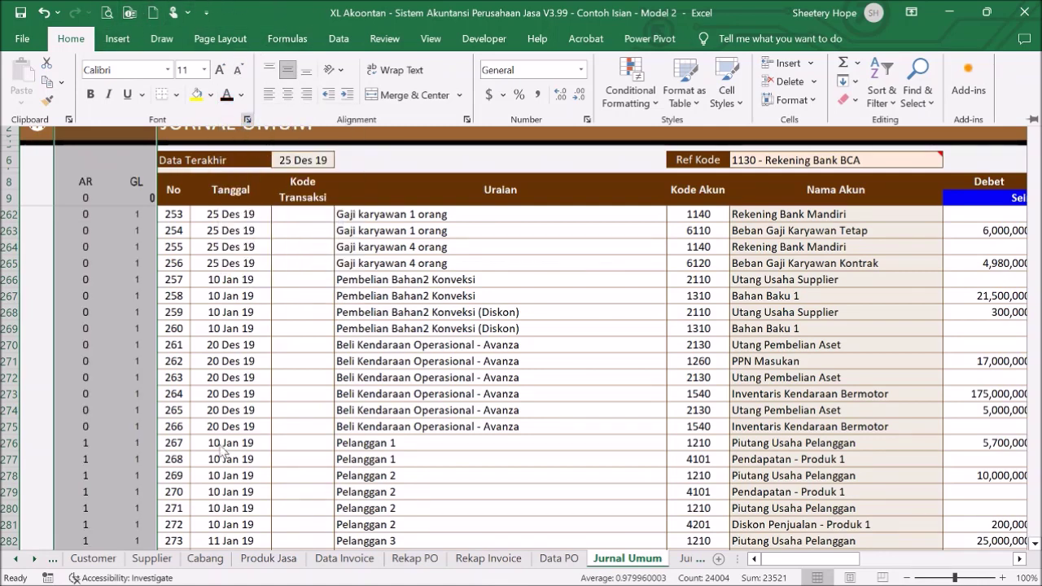
left_click(139, 469)
left_click(102, 491)
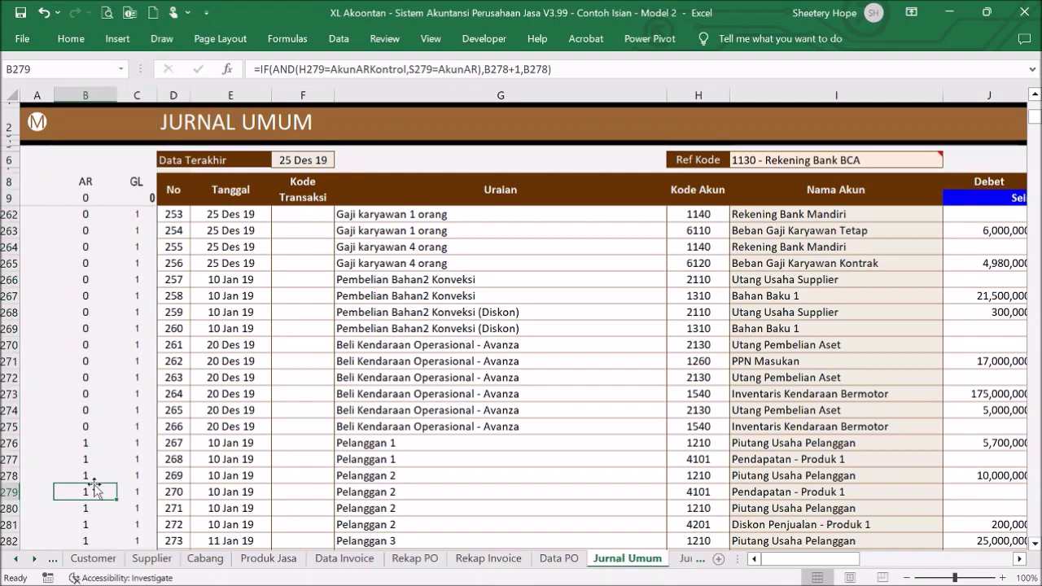
left_click(14, 459)
left_click_drag(14, 459, 15, 508)
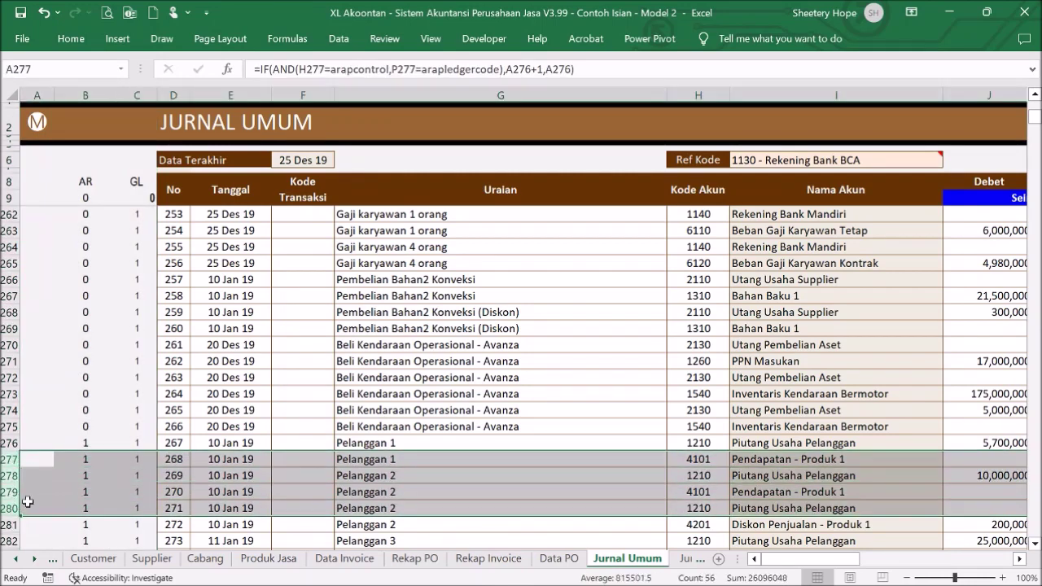
right_click(81, 488)
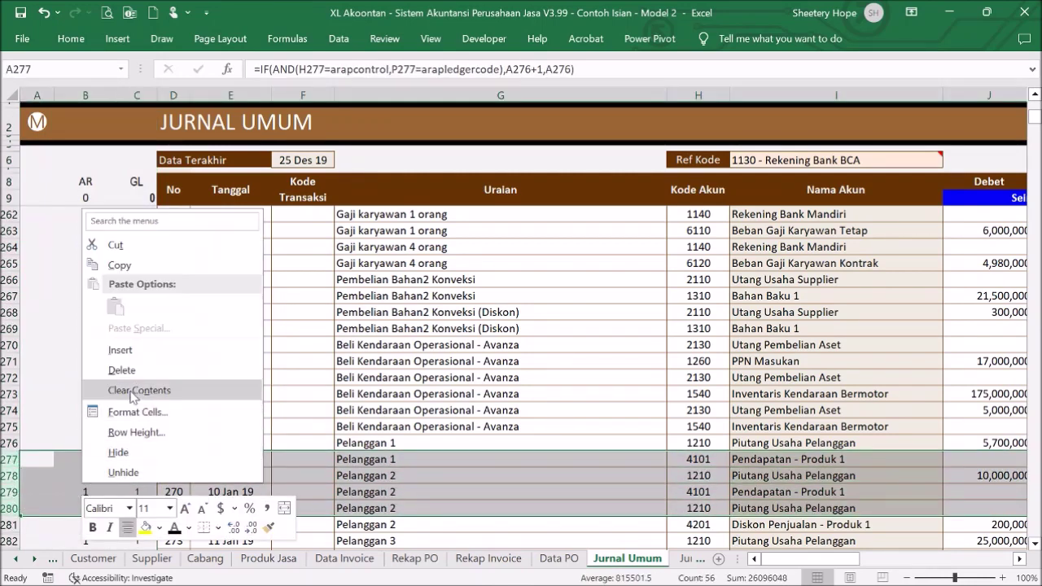
left_click(415, 329)
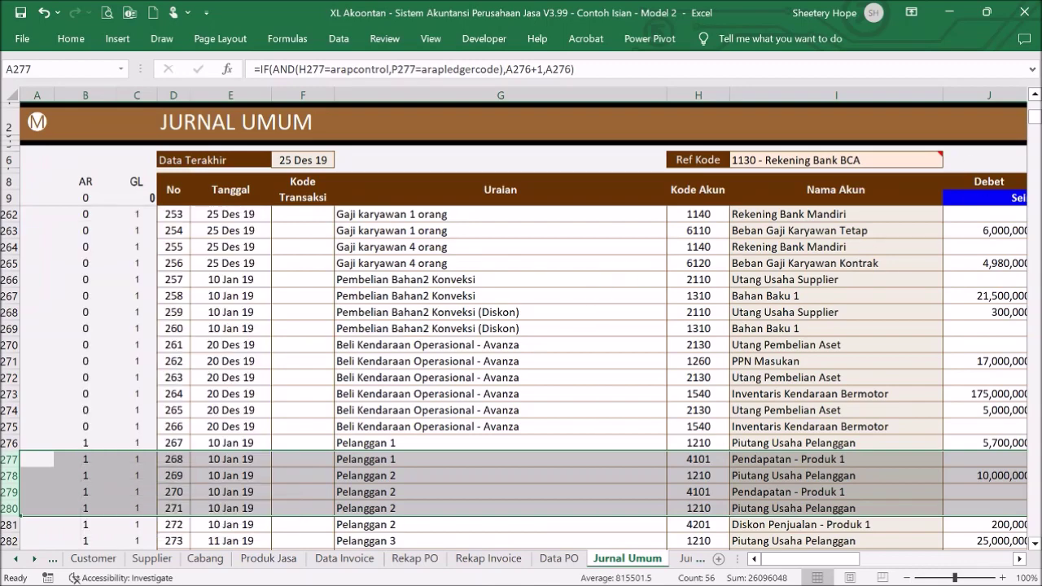
- Copy the four blank journal rows 580 to 583 and insert the copied rows at row 580
left_click_drag(1035, 118, 1037, 135)
left_click_drag(10, 345, 10, 395)
right_click(79, 375)
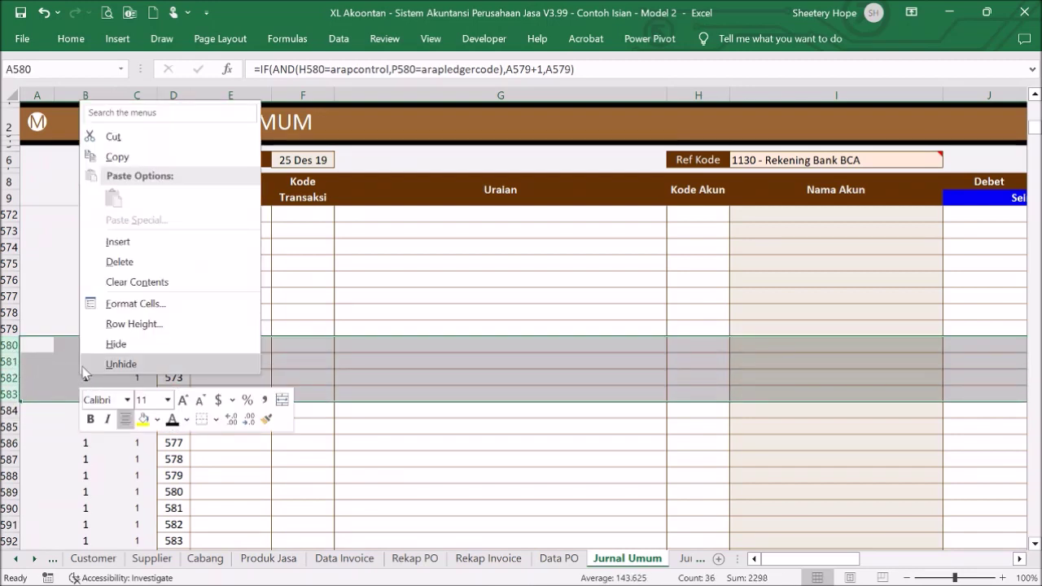
left_click(123, 157)
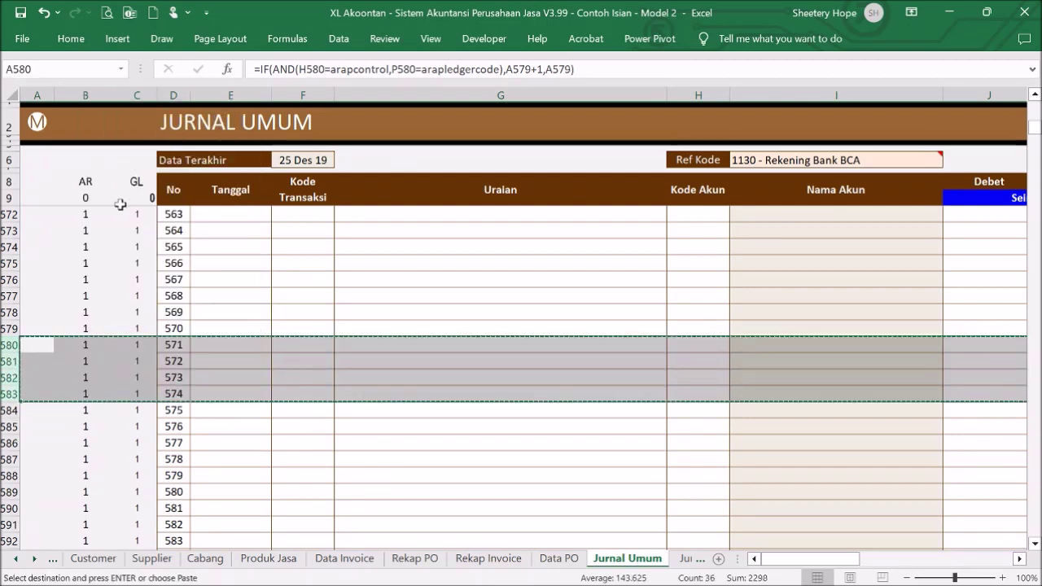
right_click(154, 361)
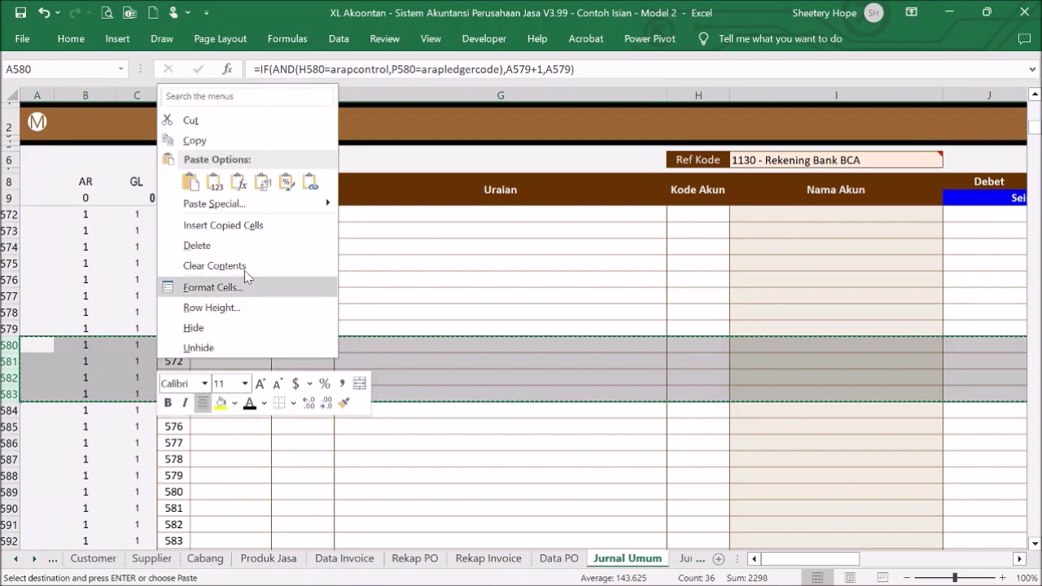
left_click(250, 227)
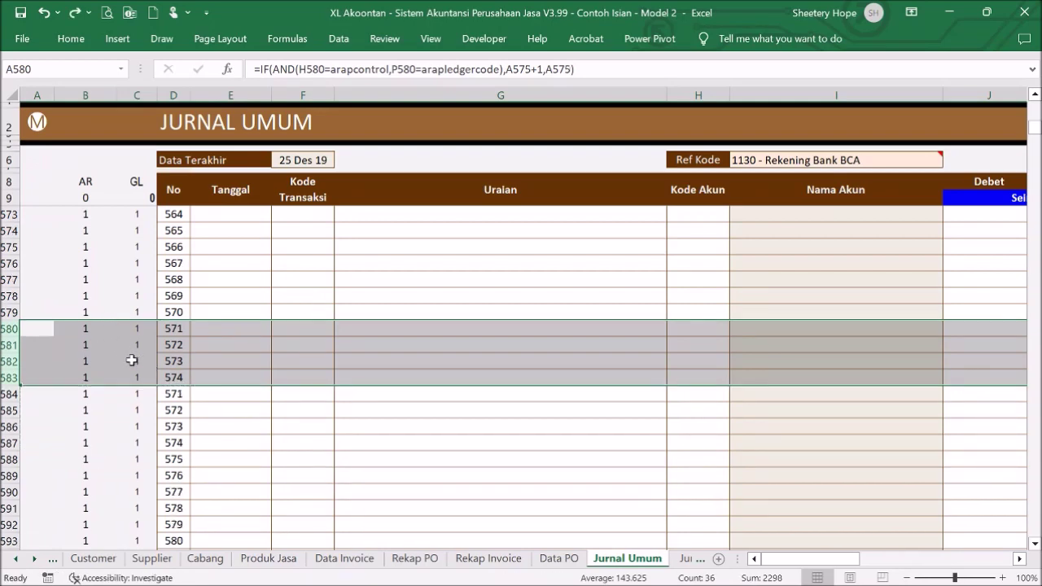
- Fill the helper formulas from A579:C579 down through row 588, across the inserted rows
left_click(118, 346)
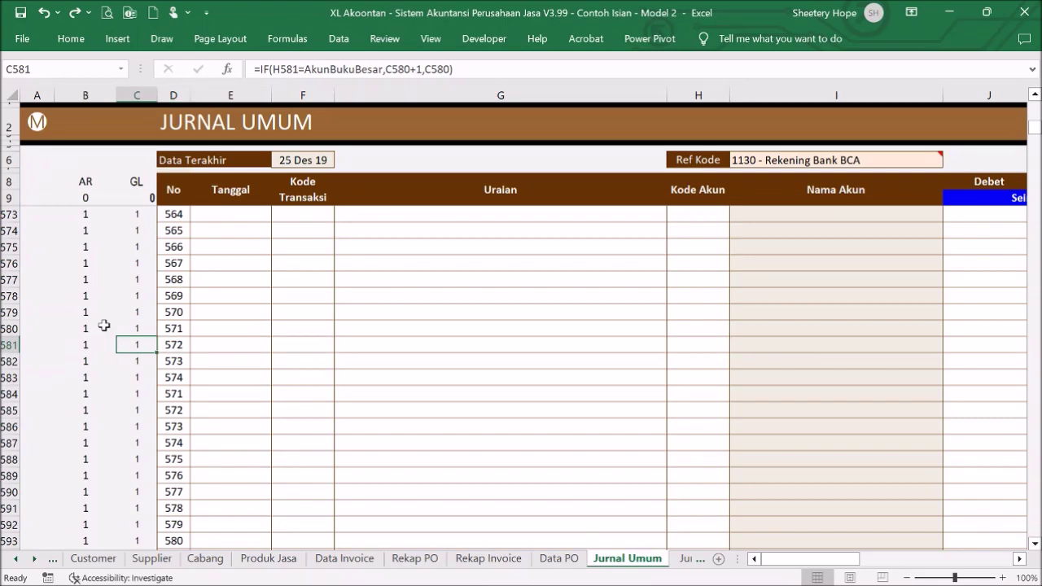
left_click_drag(33, 313, 123, 316)
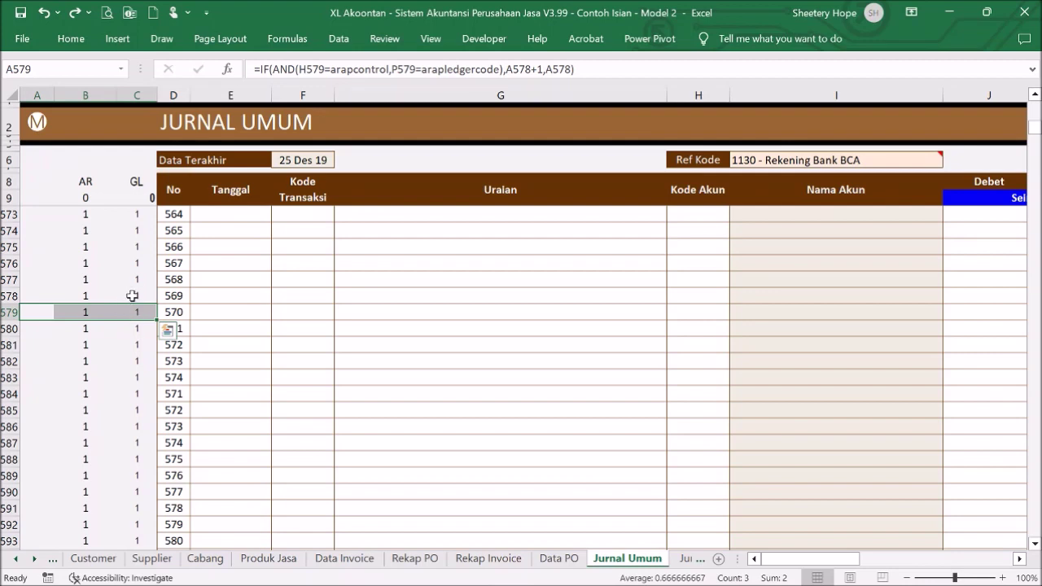
left_click_drag(38, 307, 134, 321)
mouse_move(157, 320)
left_mouse_down()
mouse_move(144, 485)
mouse_move(149, 397)
mouse_move(149, 465)
mouse_move(168, 457)
left_mouse_up()
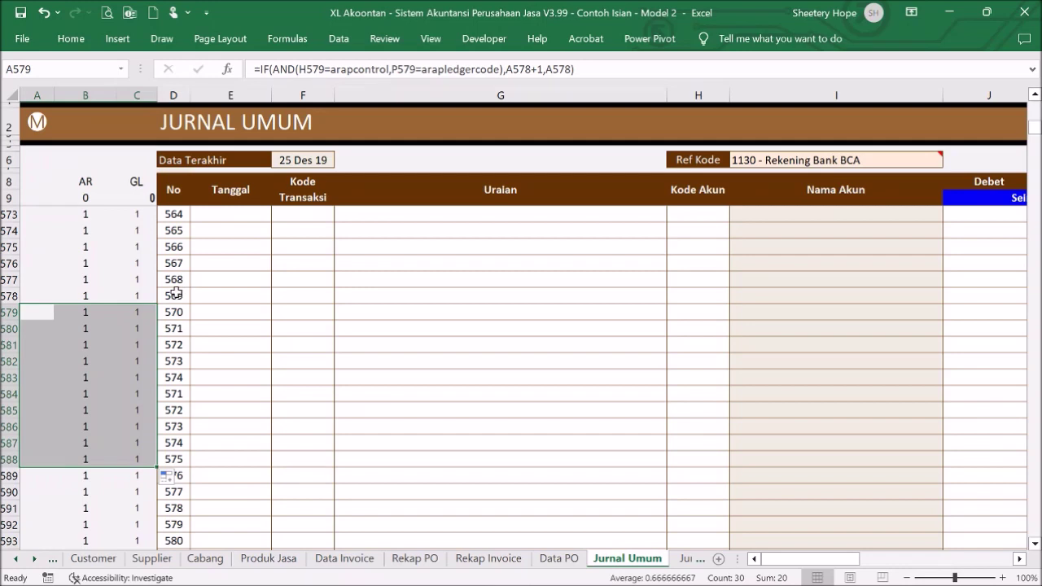
- Extend the No column's number sequence from D578 down to row 590 and check the helper formula in C591
left_click_drag(176, 296, 189, 496)
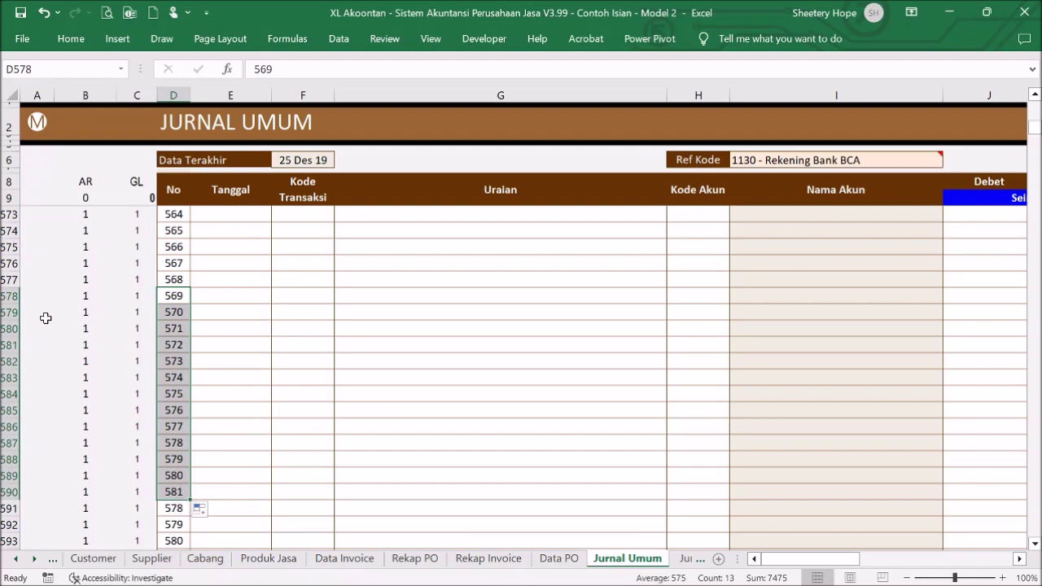
left_click(140, 428)
left_click(138, 505)
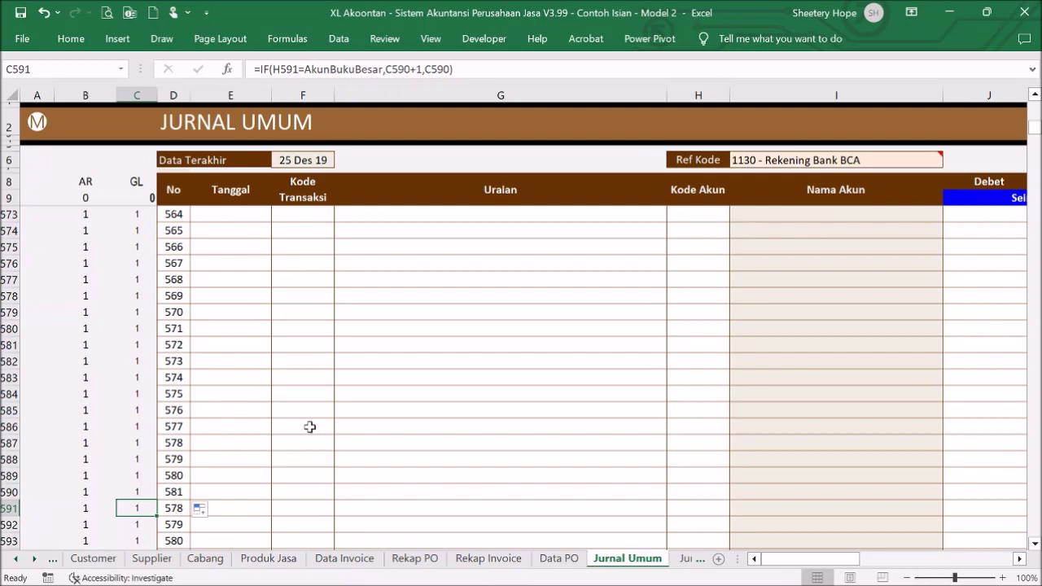
- Reopen the Jurnal Umum sheet through the main panel and hide helper columns B and C
left_click(32, 126)
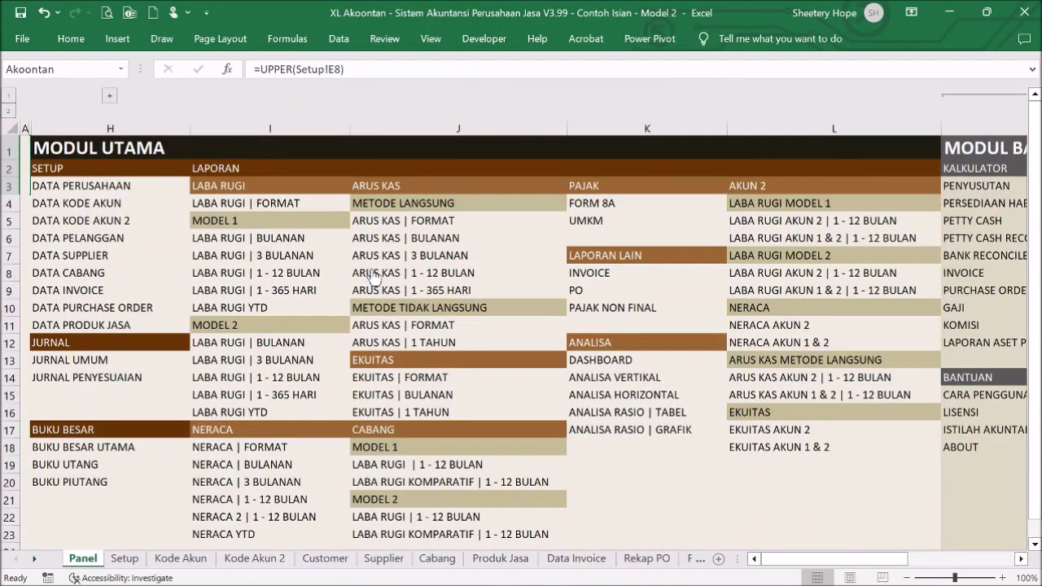
left_click(142, 358)
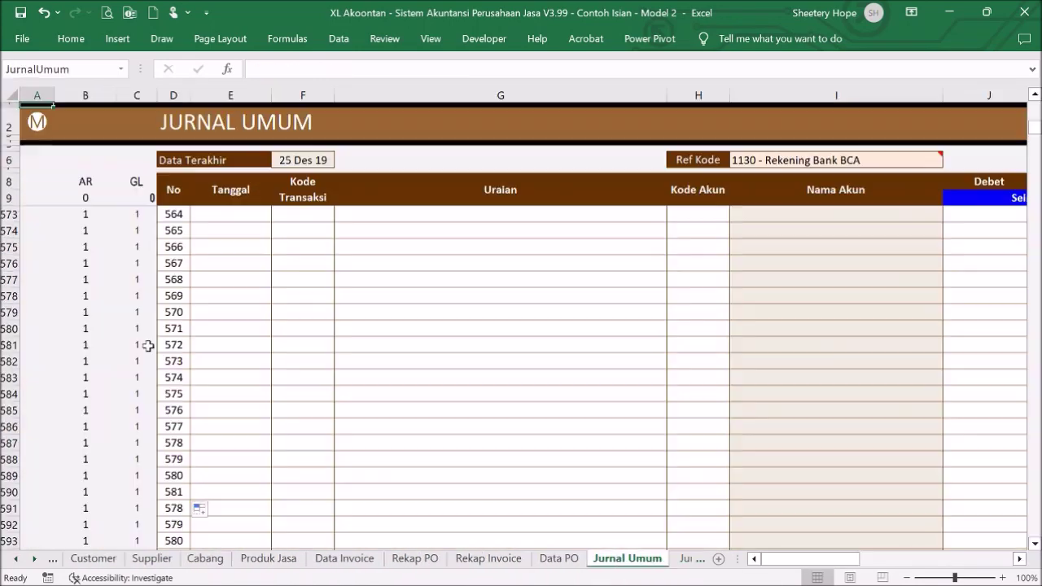
left_click_drag(86, 95, 131, 107)
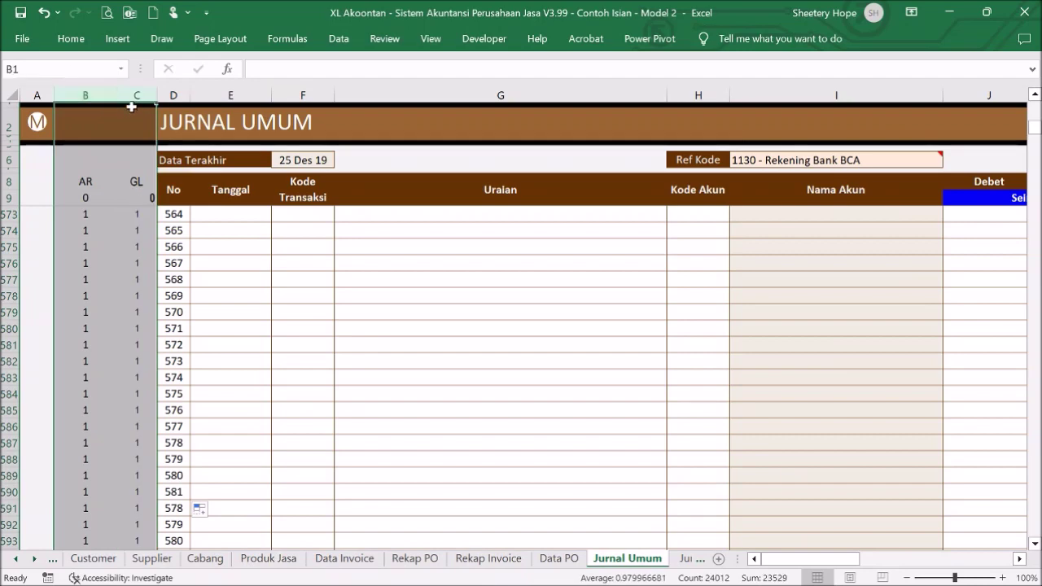
right_click(136, 98)
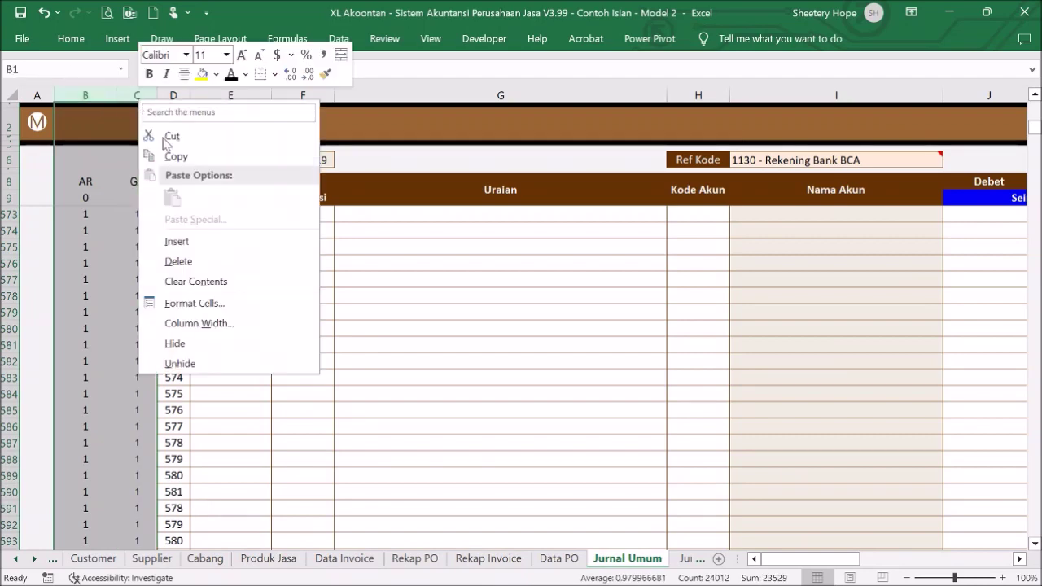
left_click(211, 346)
left_click(227, 366)
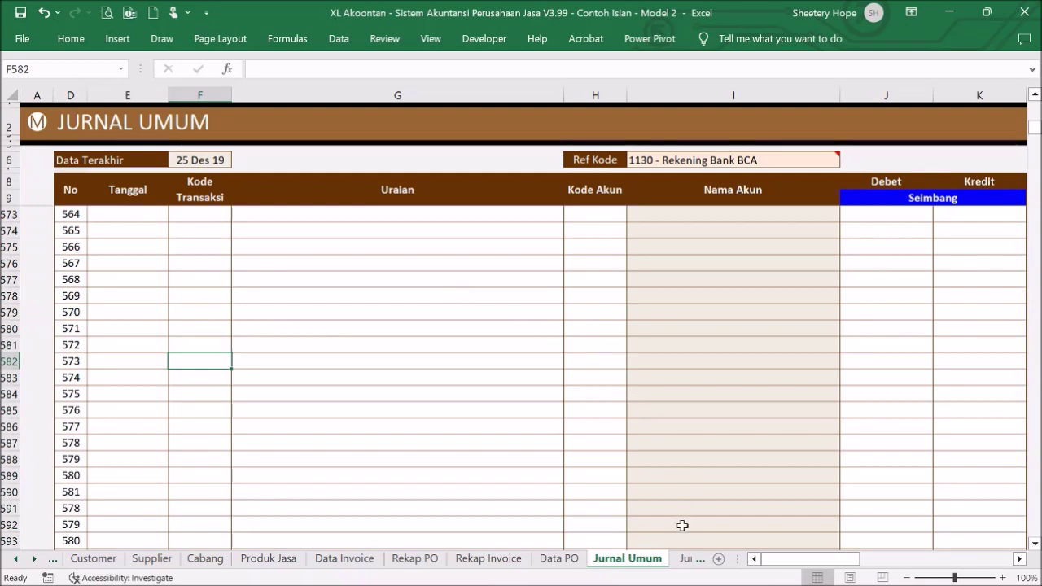
- Open the Jurnal Penyesuaian sheet, look over its columns, and return to the main panel
left_click(682, 558)
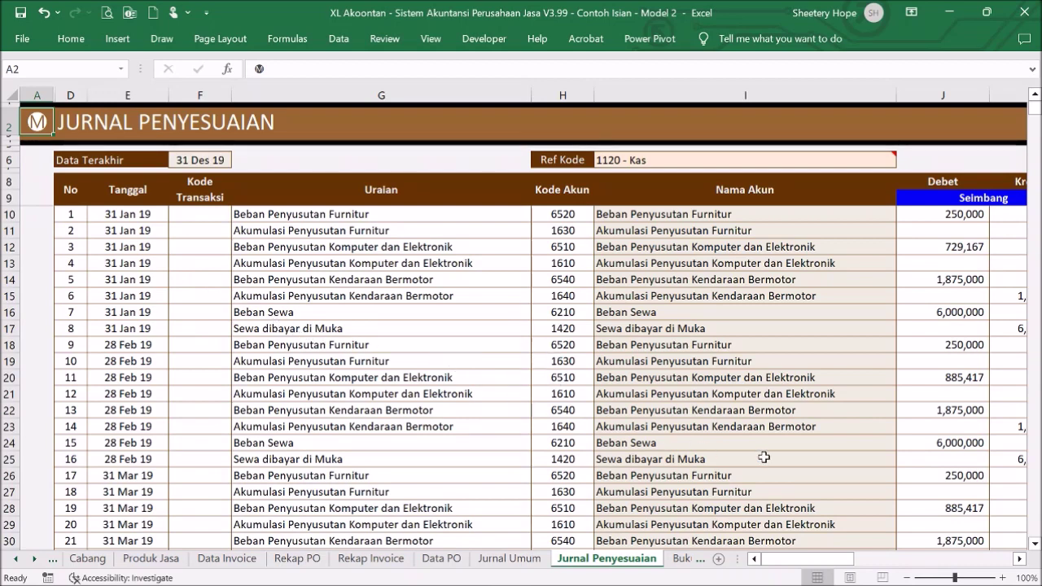
left_click_drag(822, 560, 820, 538)
left_click(58, 117)
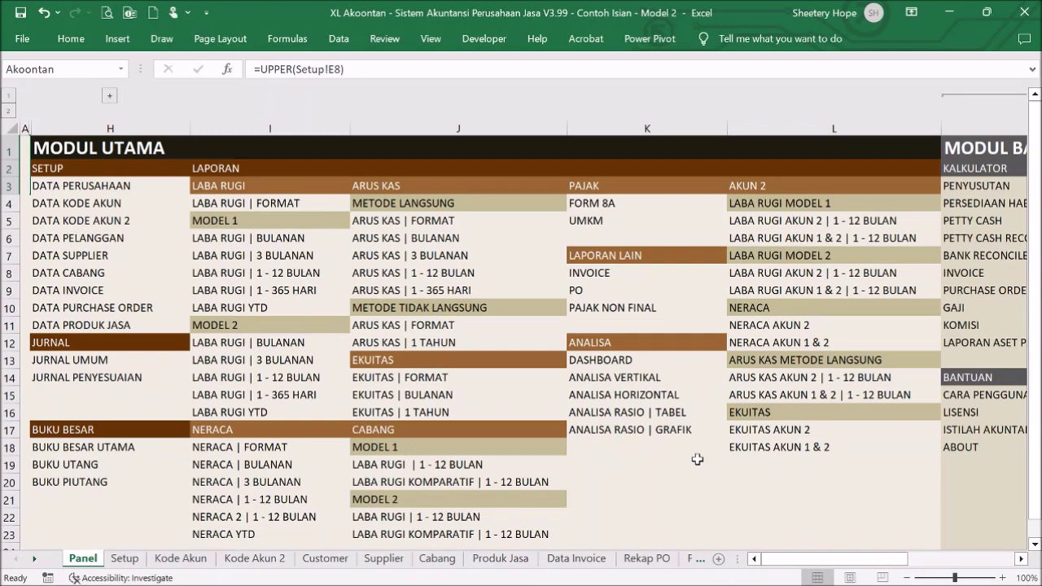
- Open Buku Besar Utama from the main panel and set its Kode Akun to 1110
left_click(101, 514)
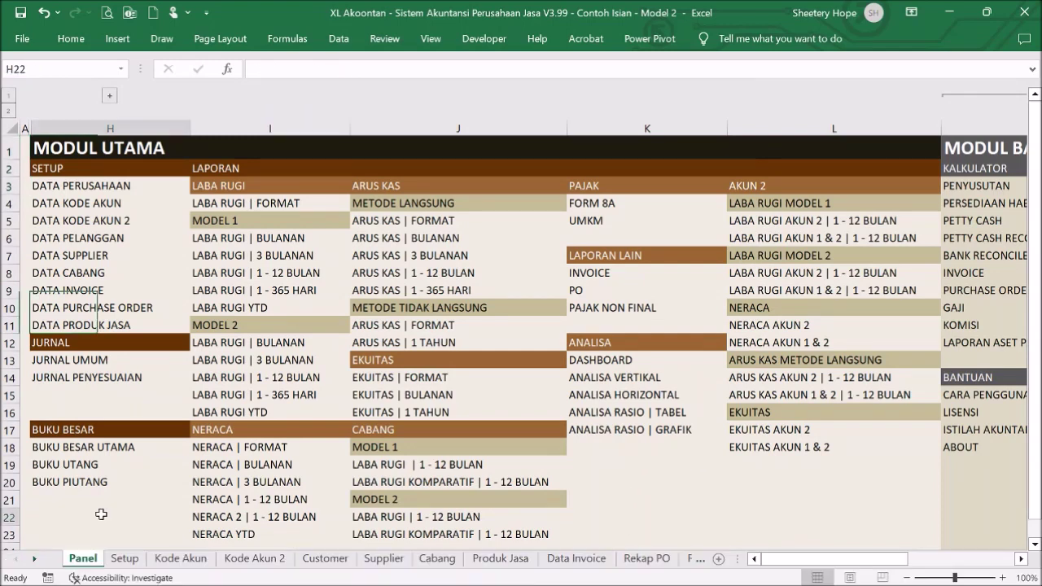
scroll(172, 471, "down", 1)
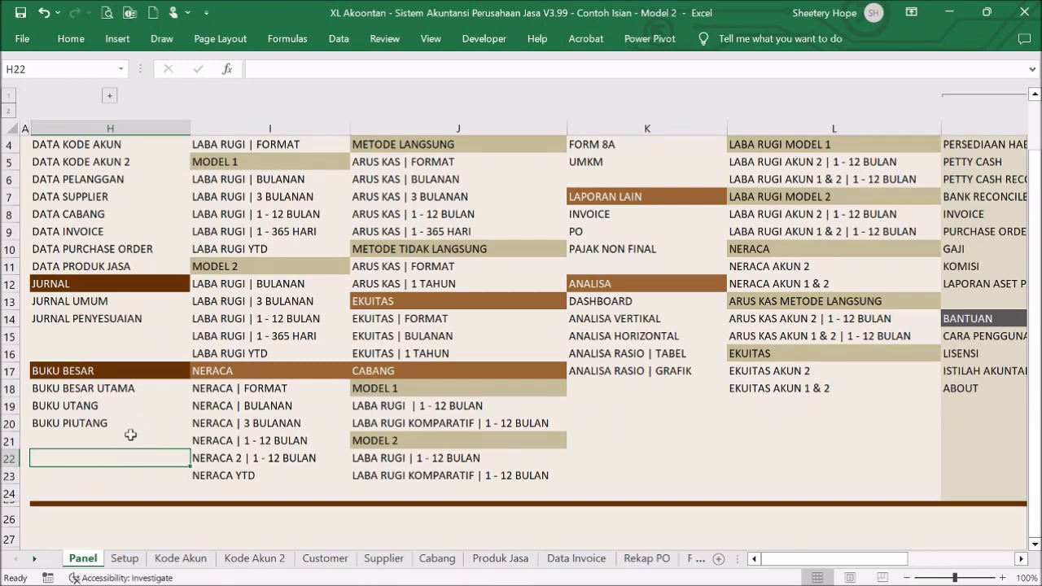
left_click(128, 389)
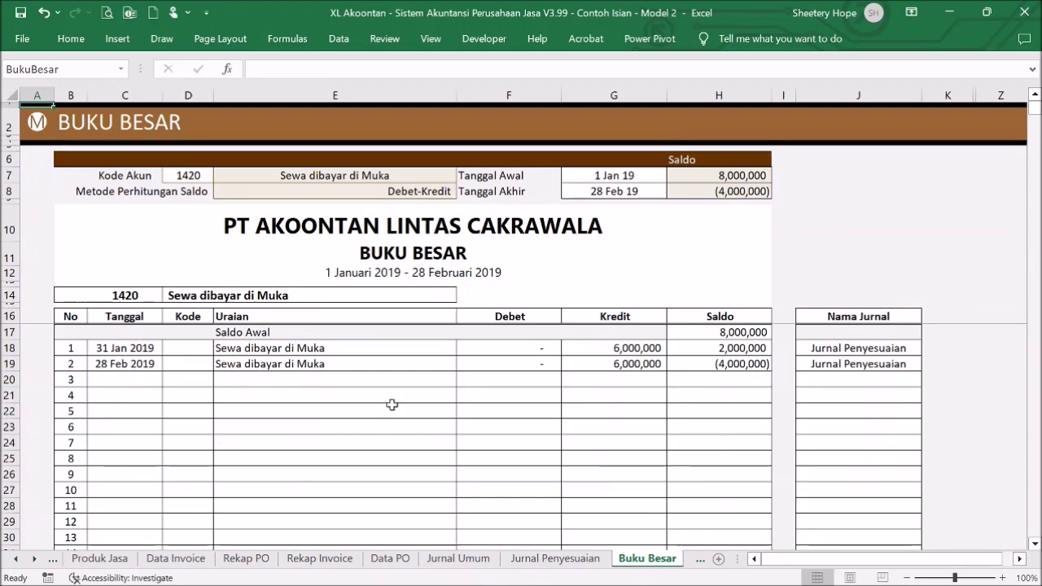
left_click(198, 178)
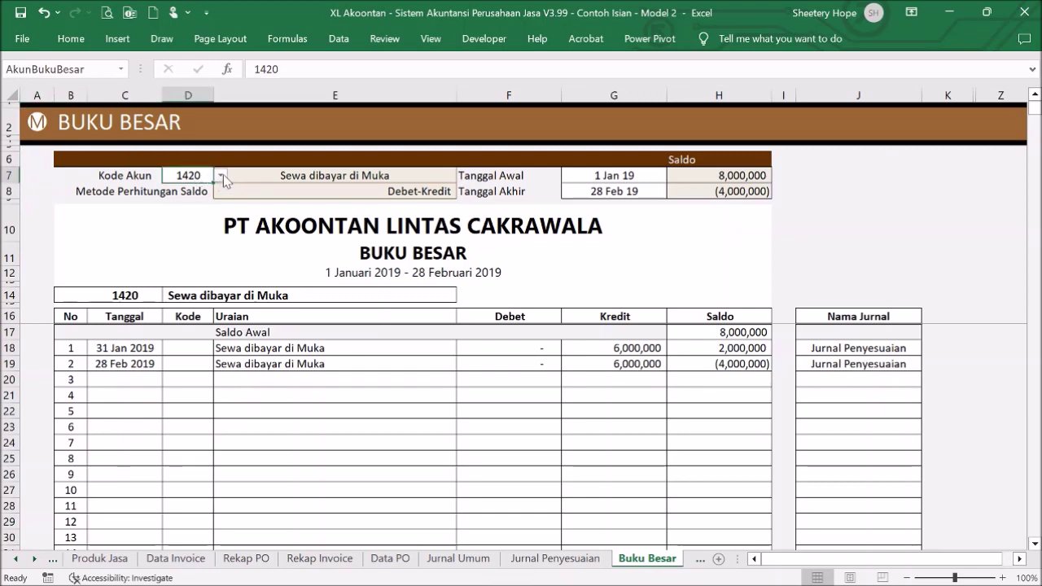
left_click(221, 176)
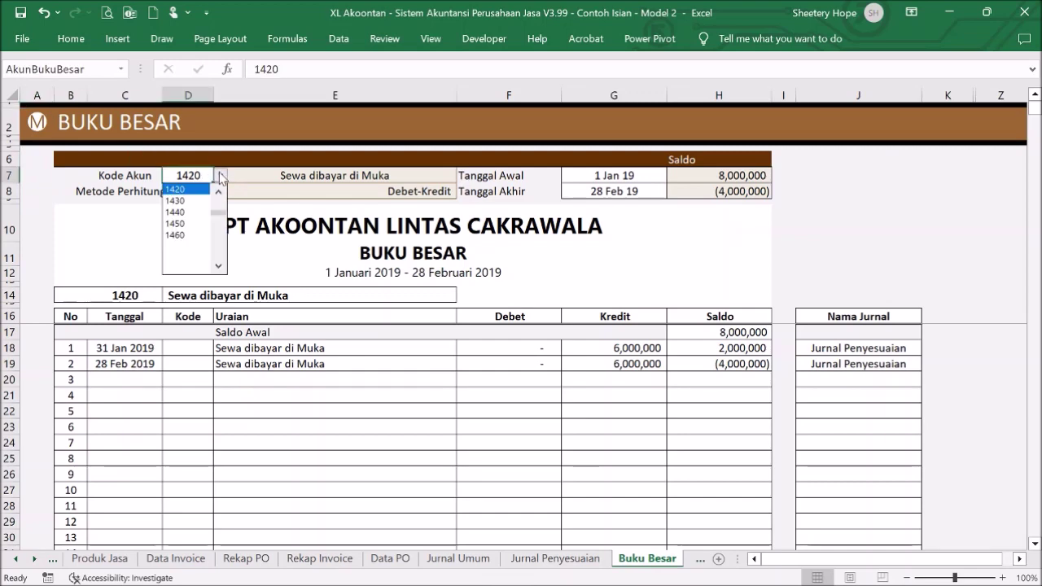
left_click_drag(221, 213, 223, 200)
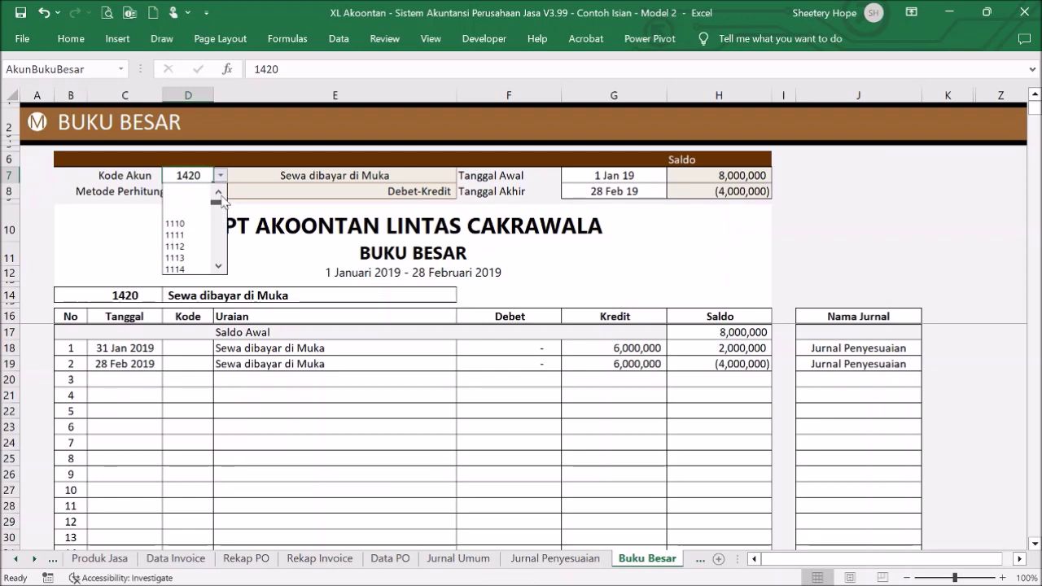
left_click(197, 231)
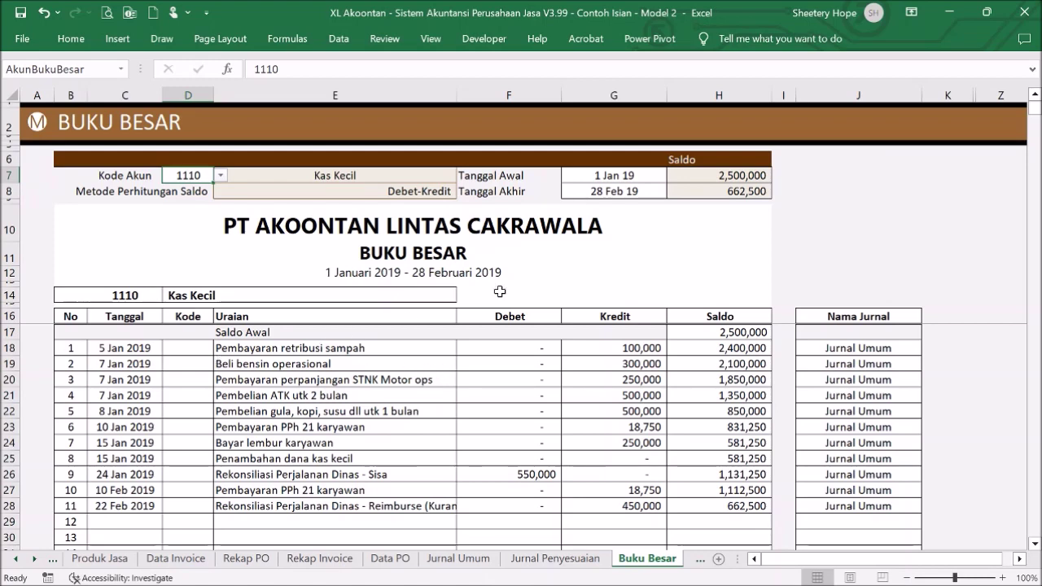
- Inspect the Tanggal Awal and Tanggal Akhir cells of the Buku Besar and look over its ledger rows
left_click(640, 176)
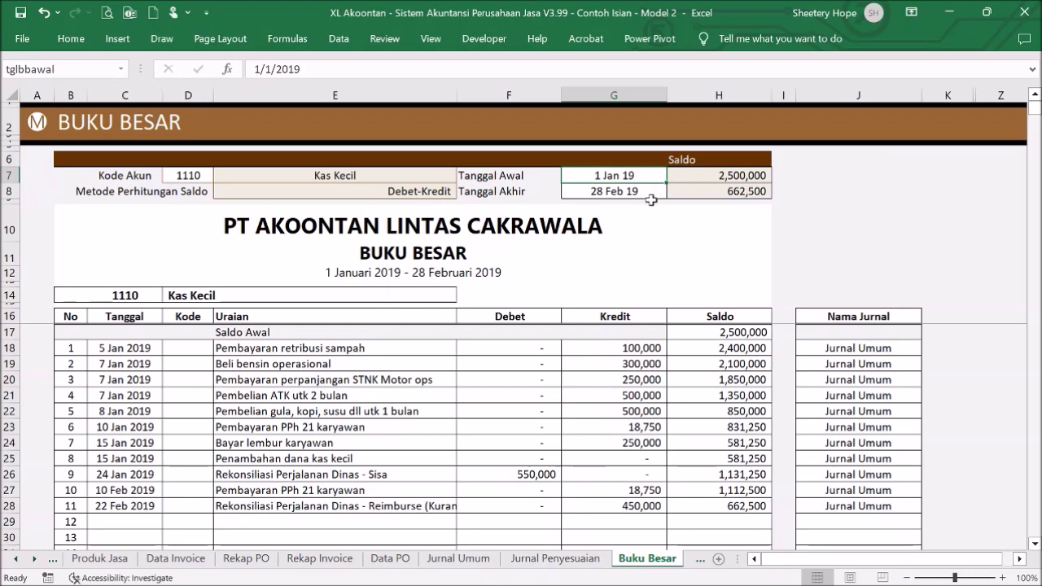
left_click(648, 193)
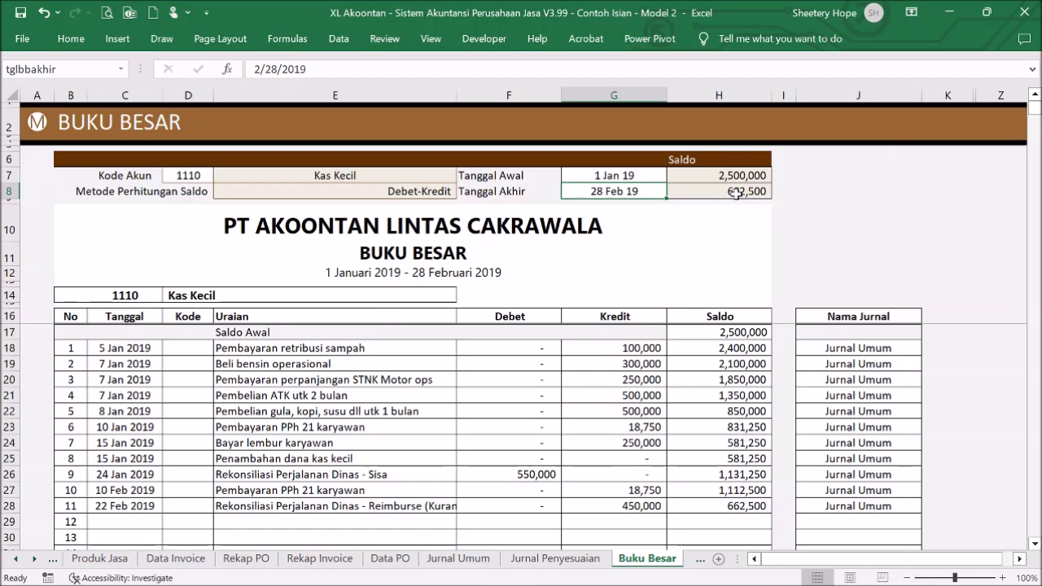
mouse_move(1035, 122)
left_mouse_down()
mouse_move(1035, 430)
mouse_move(1035, 108)
left_mouse_up()
- Open the Buku Utang sheet through the main panel
left_click(41, 122)
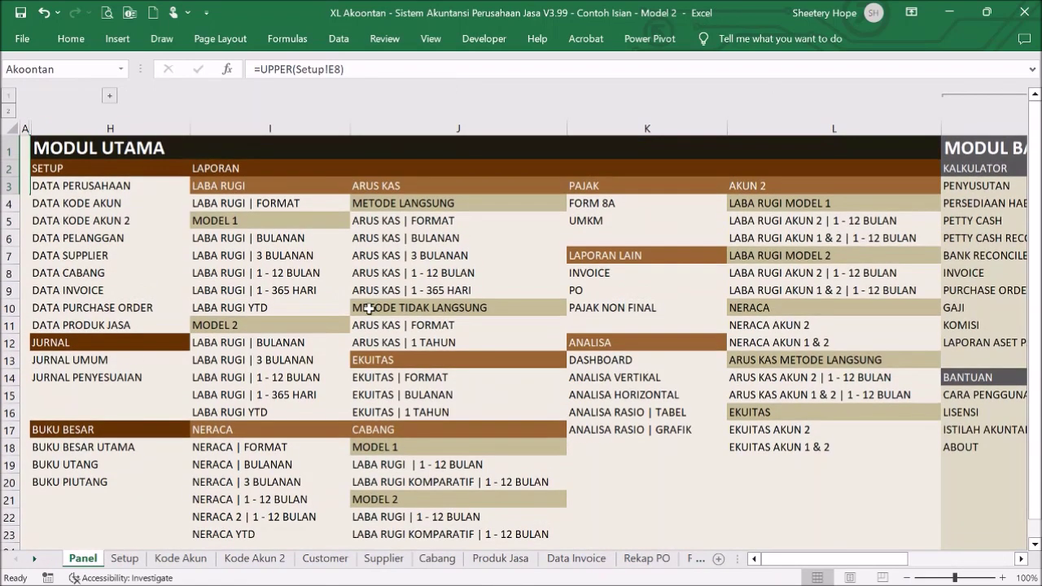
left_click(96, 466)
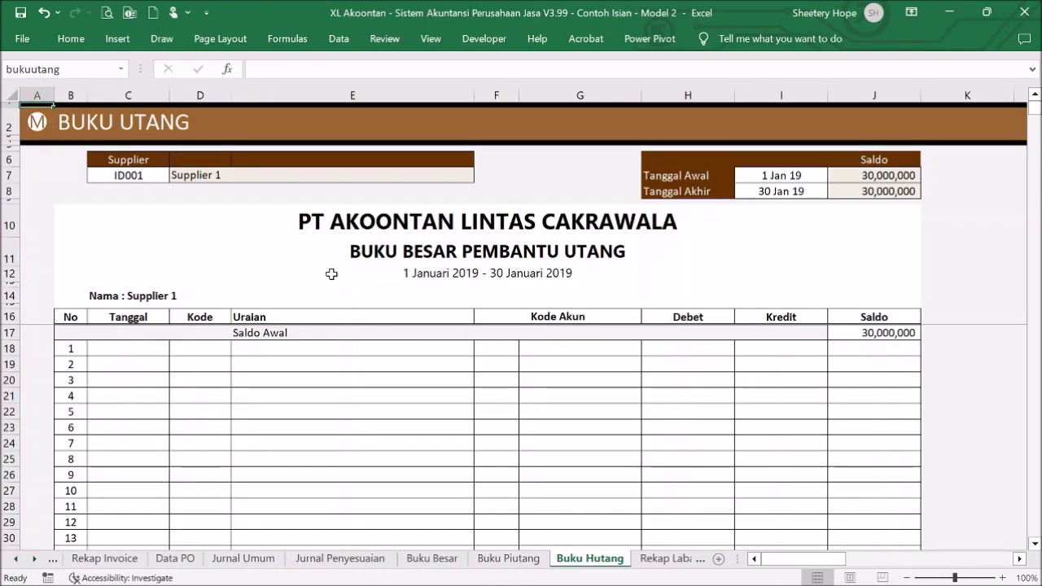
- Inspect the supplier code, Tanggal Awal and Tanggal Akhir cells of the Buku Utang, and return to the main panel
left_click(133, 175)
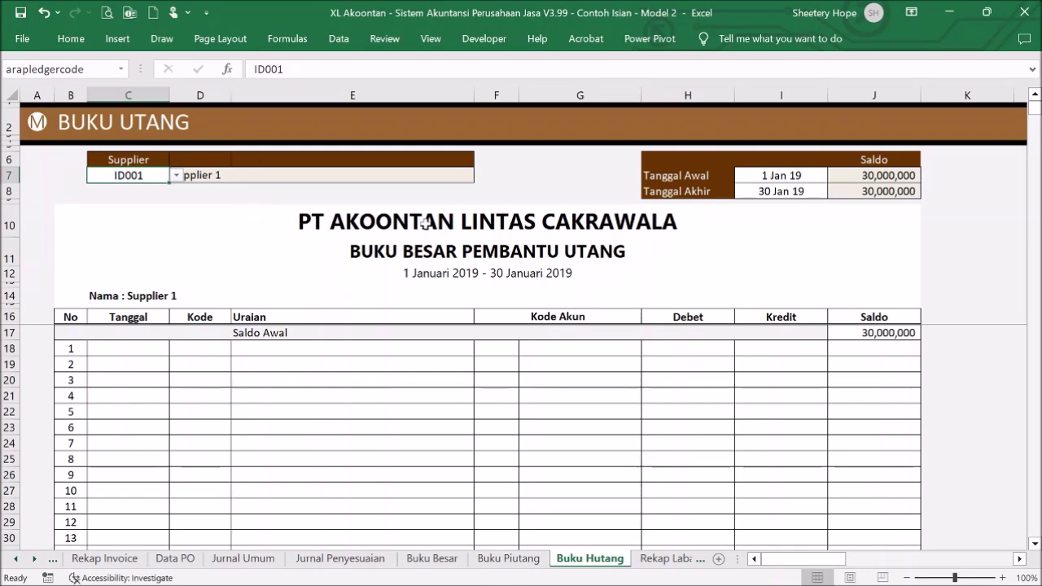
left_click(816, 176)
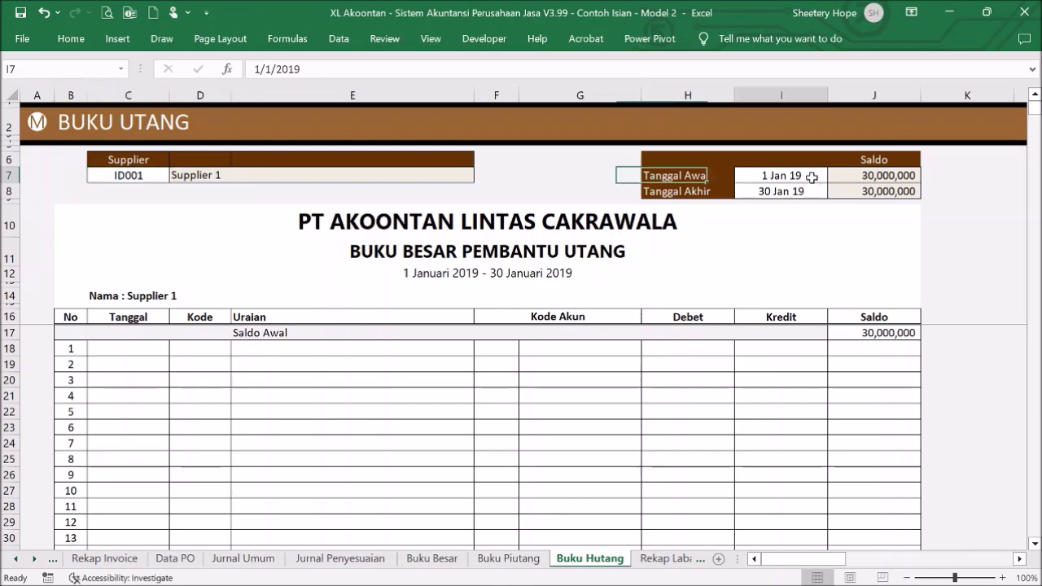
left_click(806, 194)
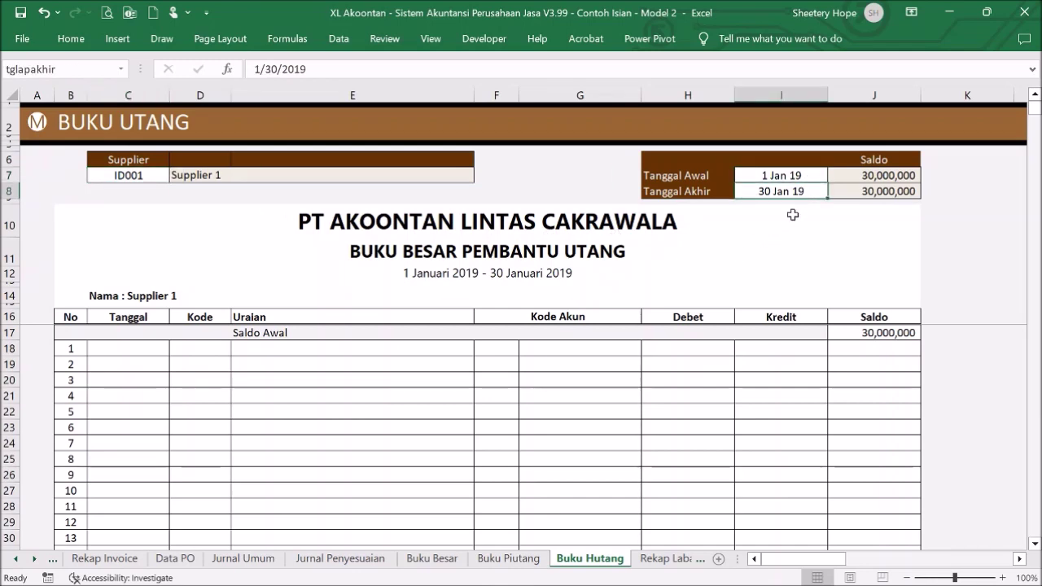
left_click(38, 122)
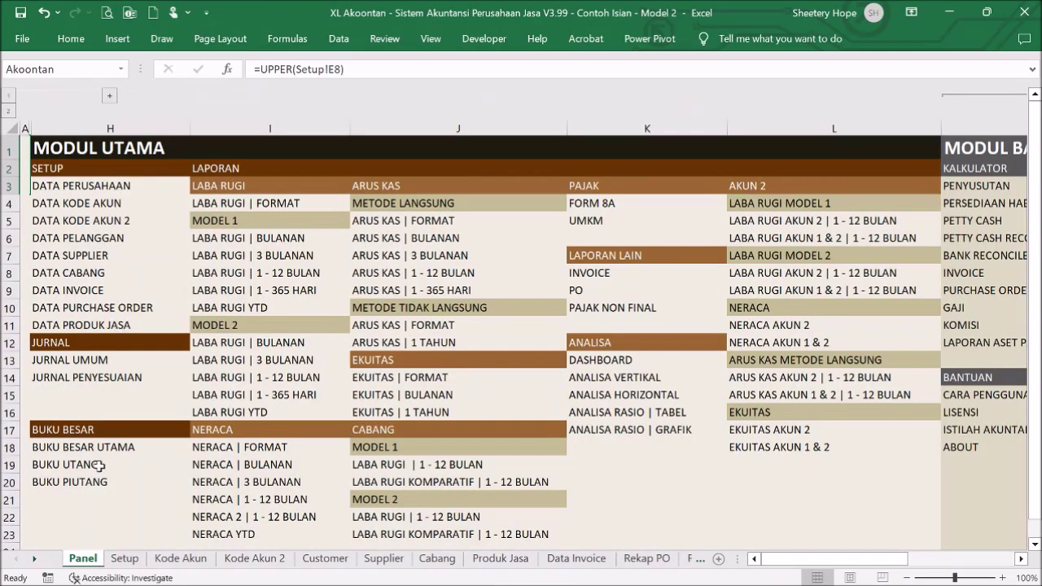
- Open Buku Piutang from the main panel, check the choices for its customer code, and return to the panel
left_click(103, 482)
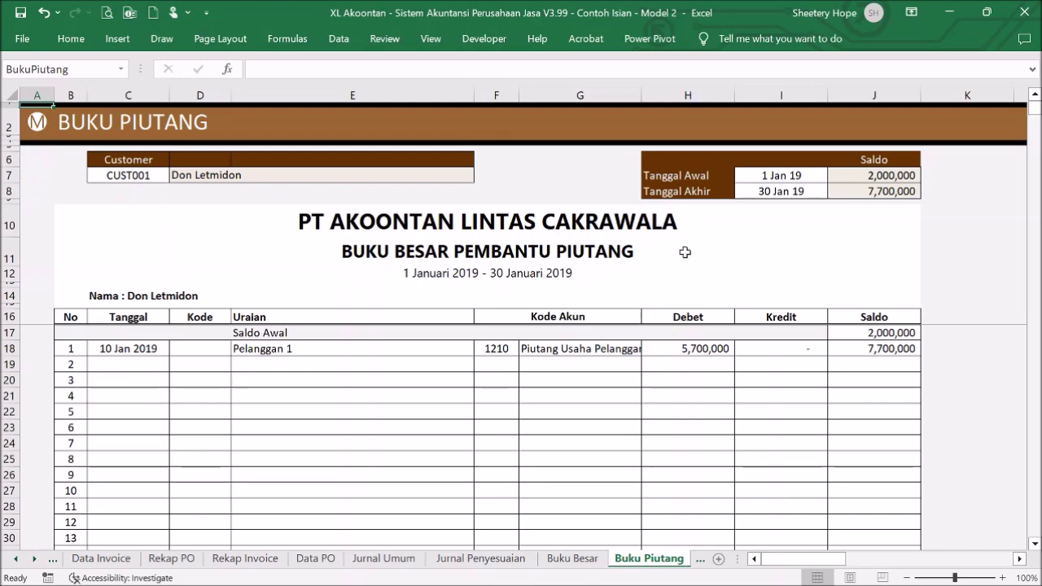
left_click(140, 174)
left_click(176, 175)
left_click(176, 175)
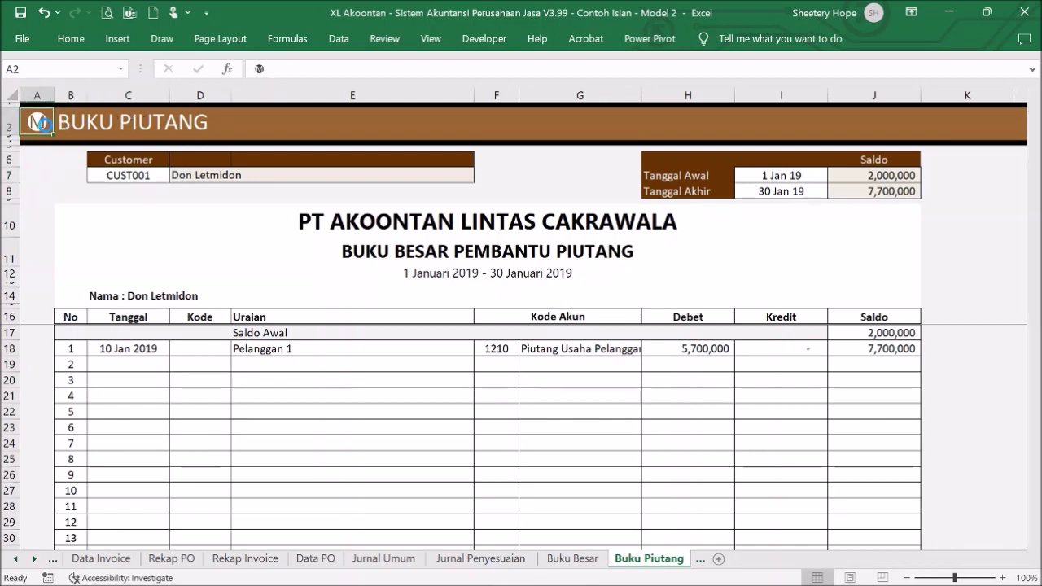
left_click(43, 126)
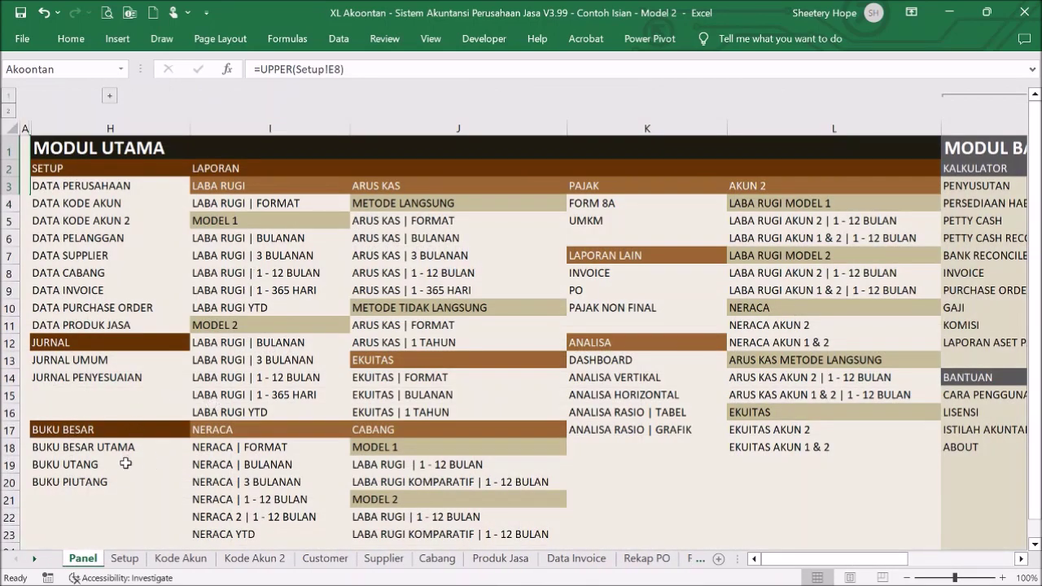